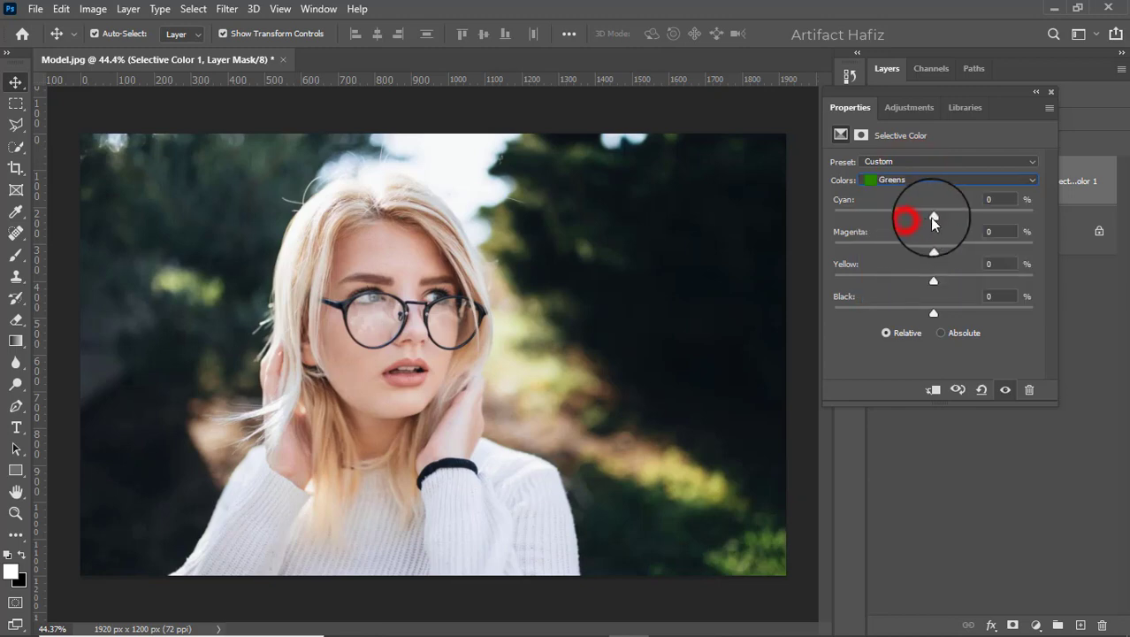
Step: Adjust the Greens in the Selective Color layer to Cyan +8, Yellow +8 and Black +12
mouse_move(937, 217)
mouse_down()
mouse_move(895, 216)
mouse_move(941, 219)
mouse_up()
drag(934, 313, 919, 280)
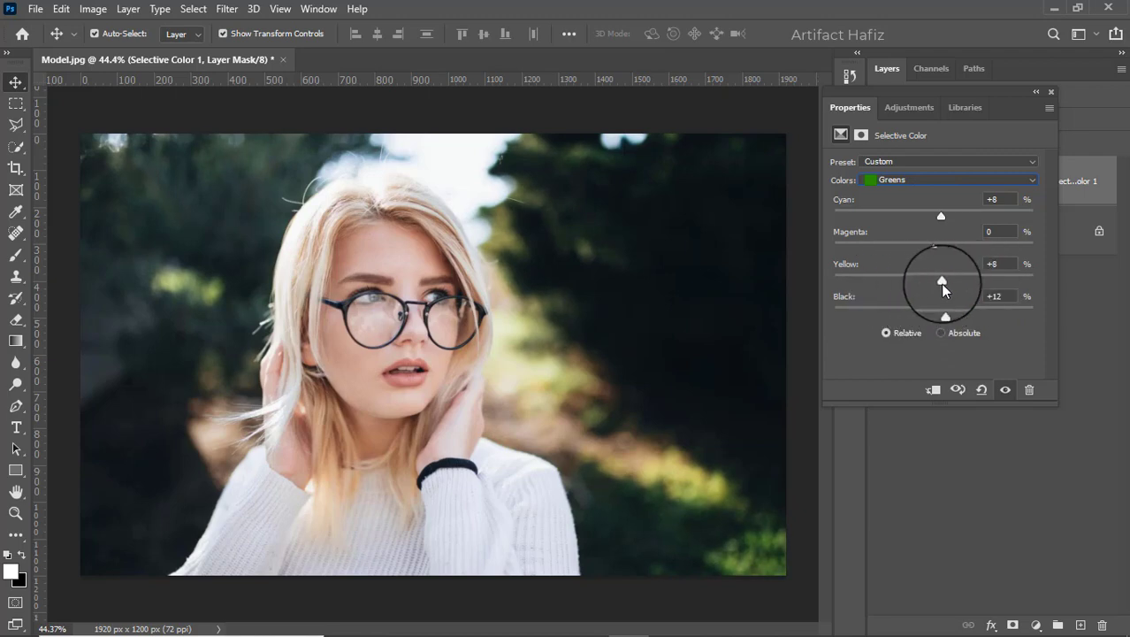
click(1051, 92)
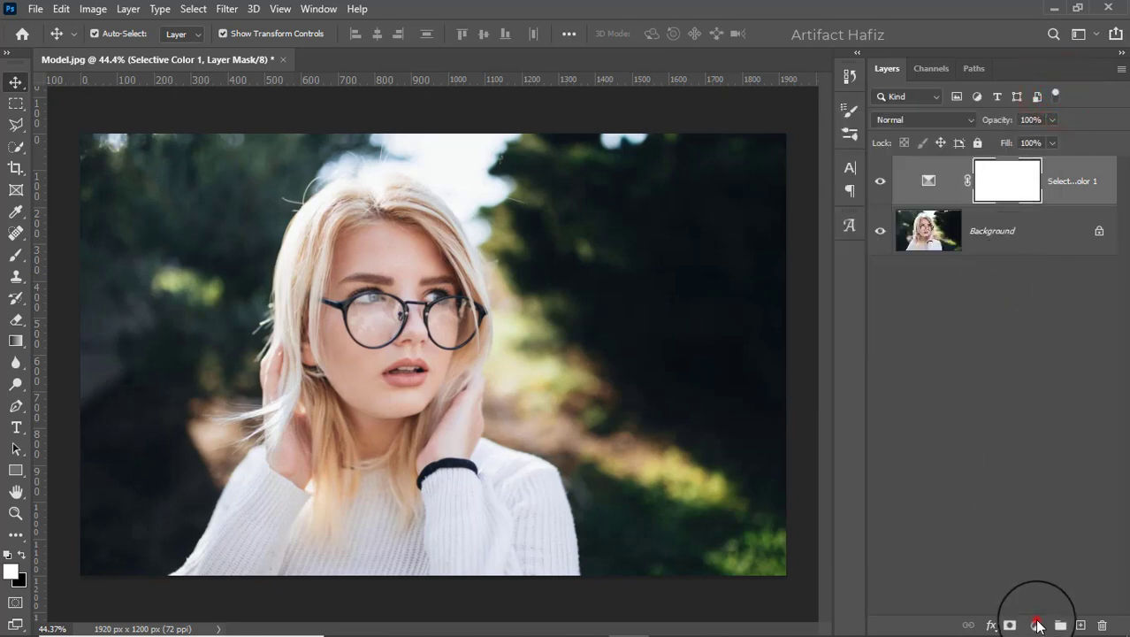
Step: Add a Brightness/Contrast adjustment layer with Brightness set to -40
click(1037, 625)
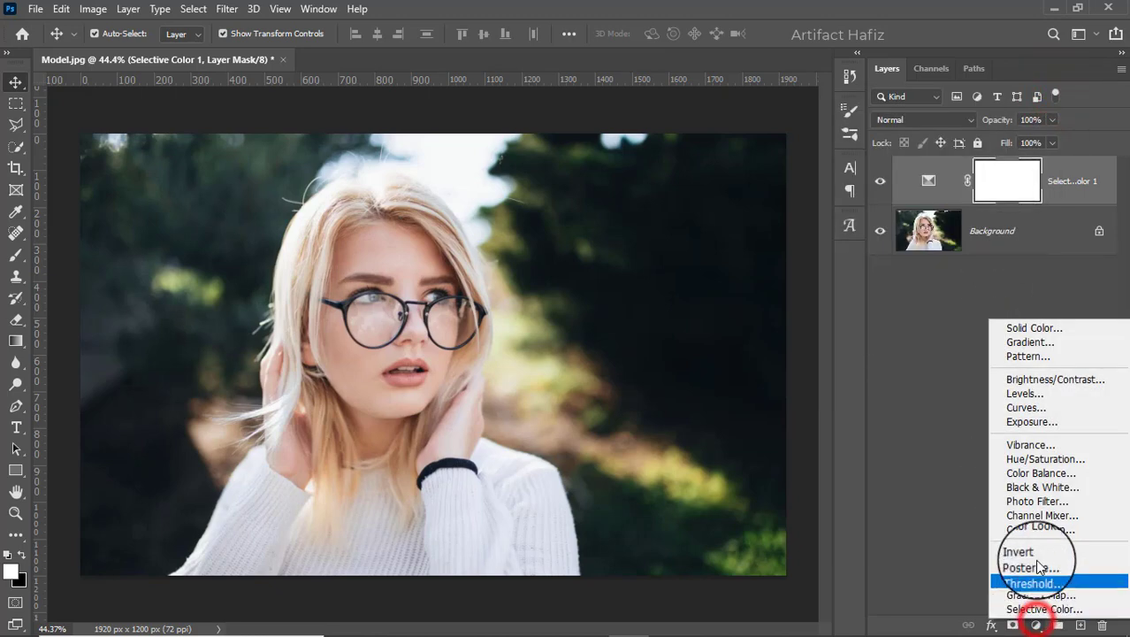
click(1008, 379)
drag(934, 209, 905, 209)
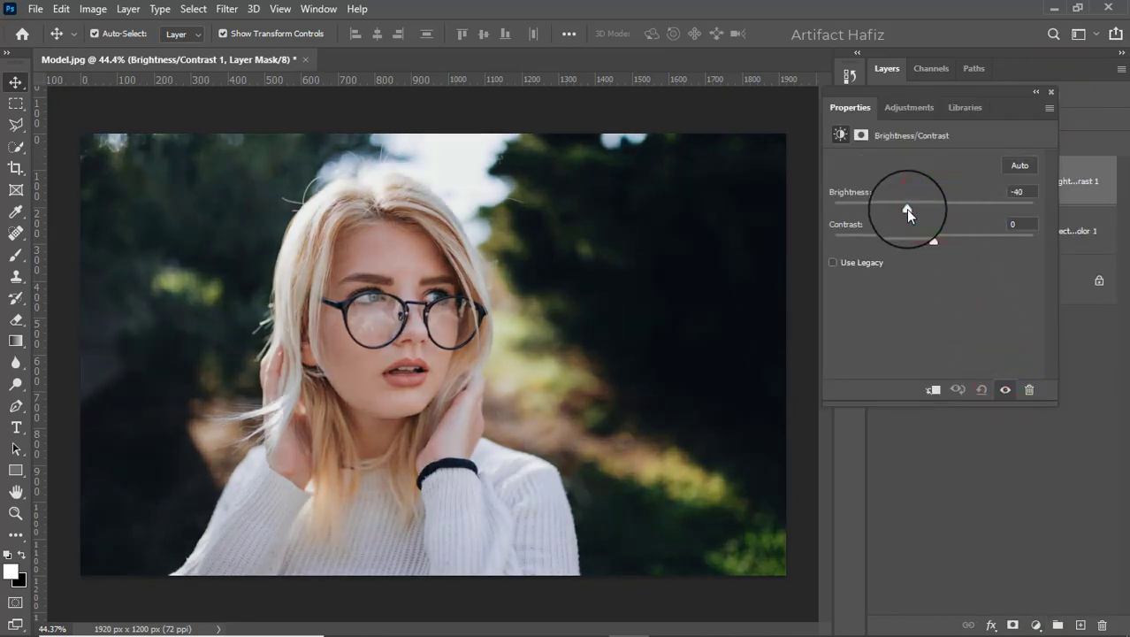
click(1050, 92)
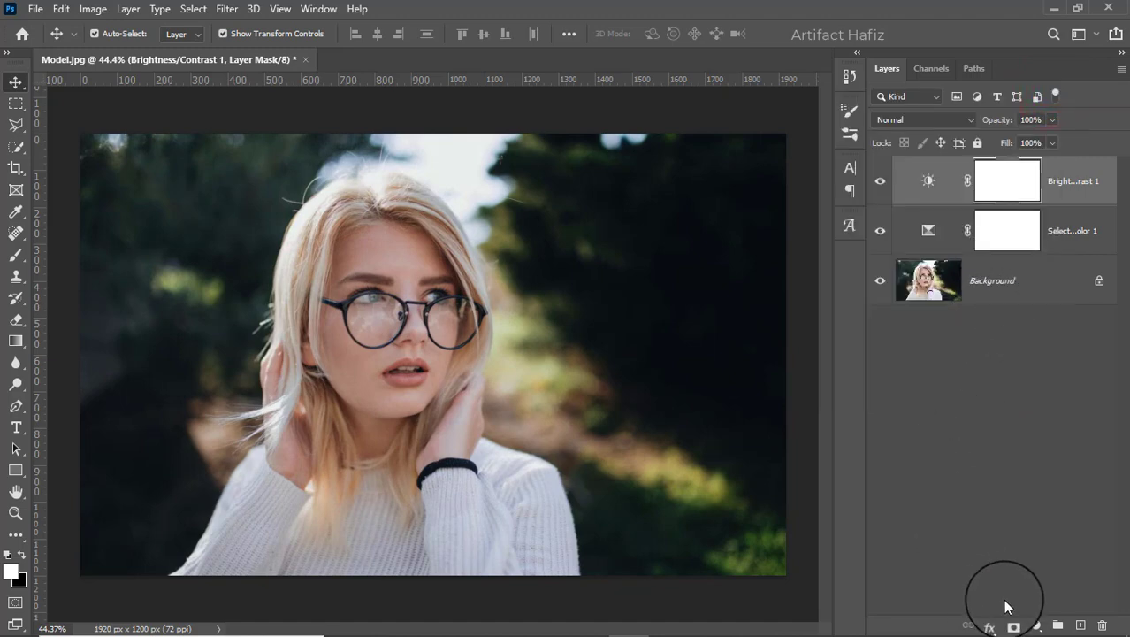
Step: Add a Curves adjustment layer, raising the RGB curve in the highlights and slightly lowering its shadow point
click(1035, 623)
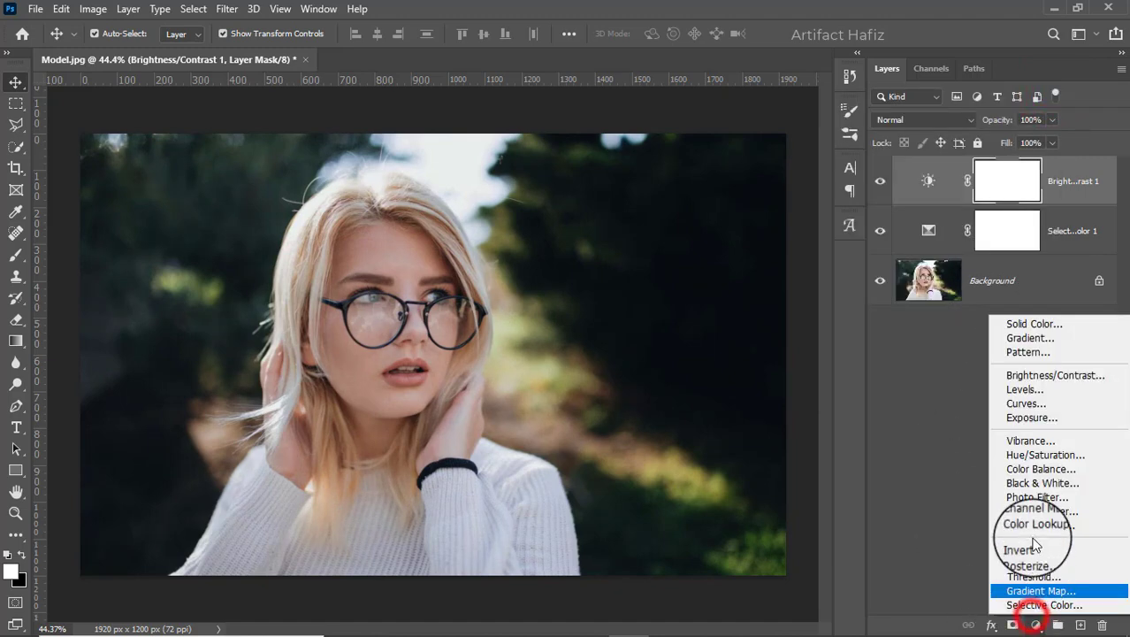
click(1016, 403)
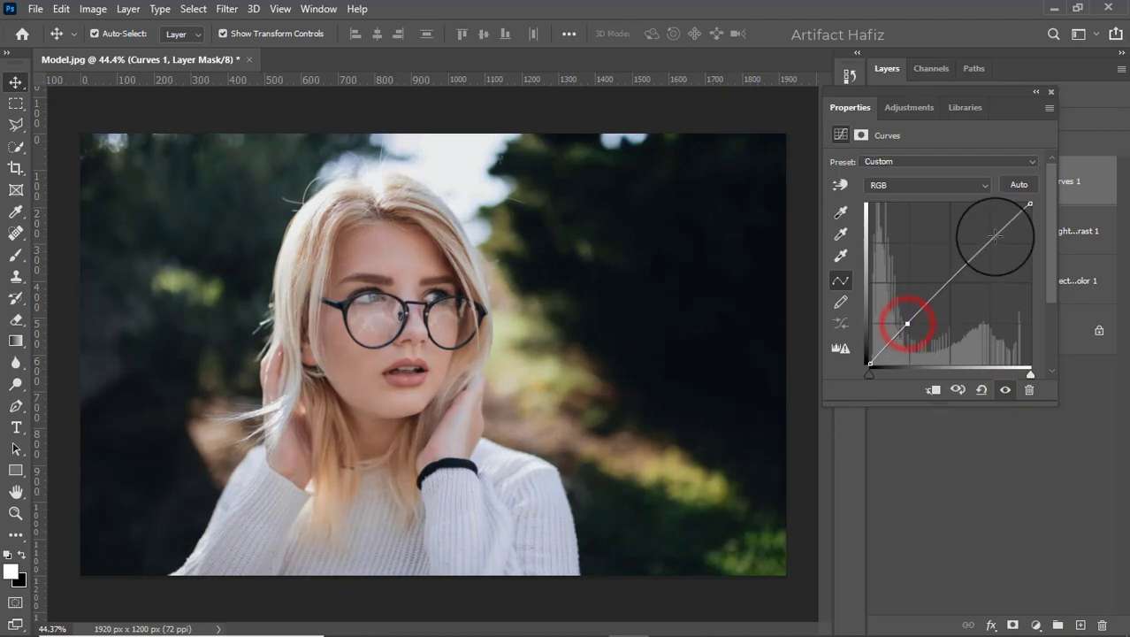
drag(993, 236, 992, 226)
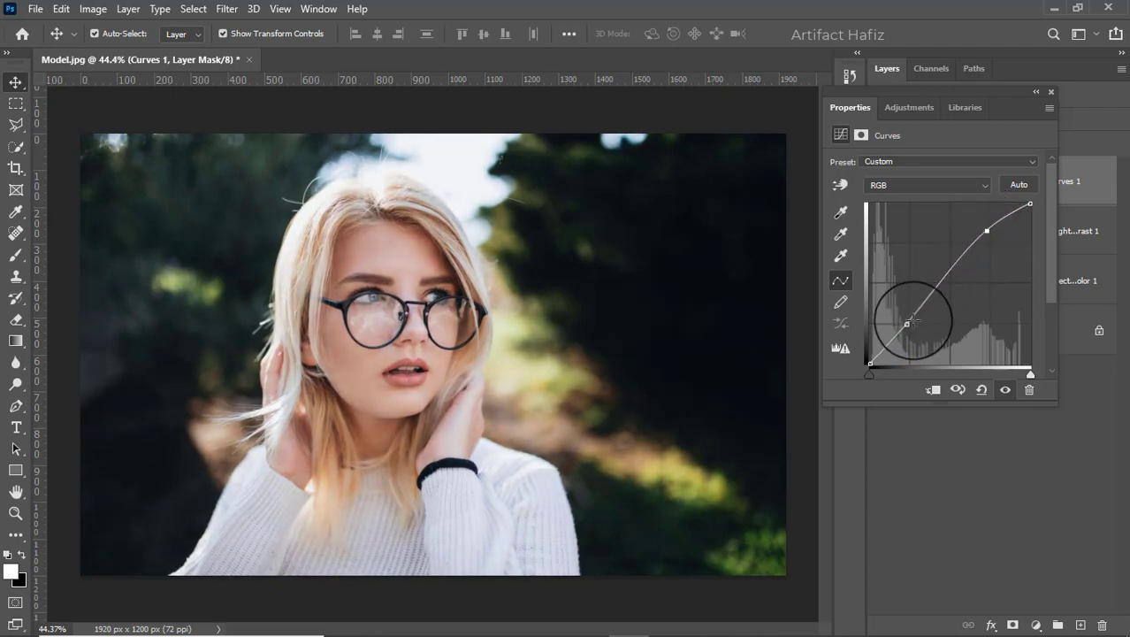
drag(907, 324, 908, 325)
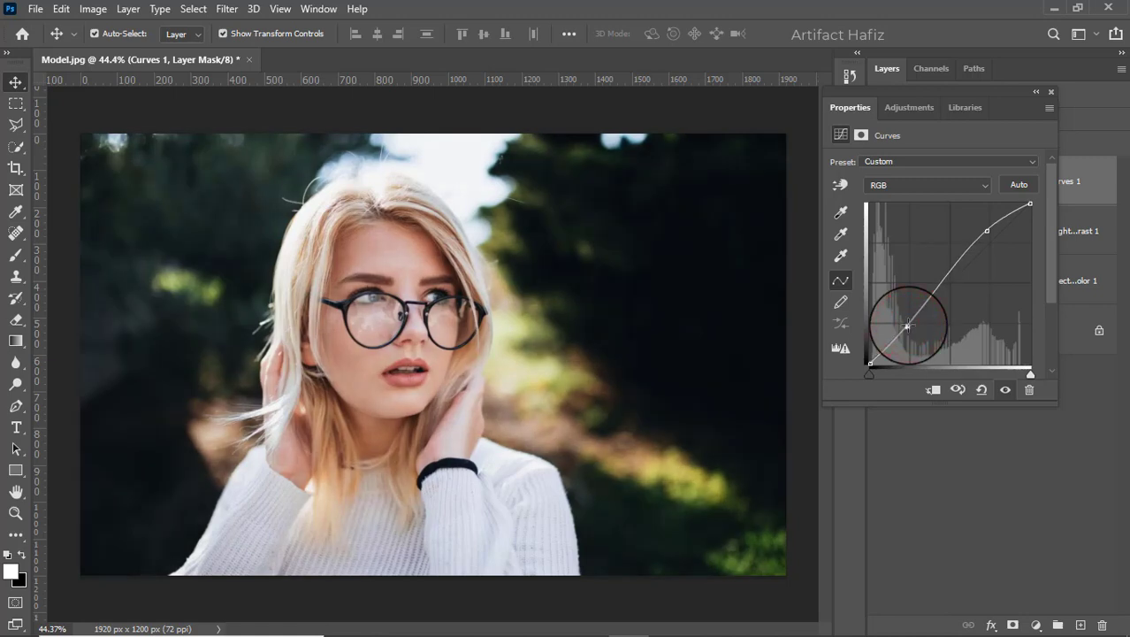
click(1050, 92)
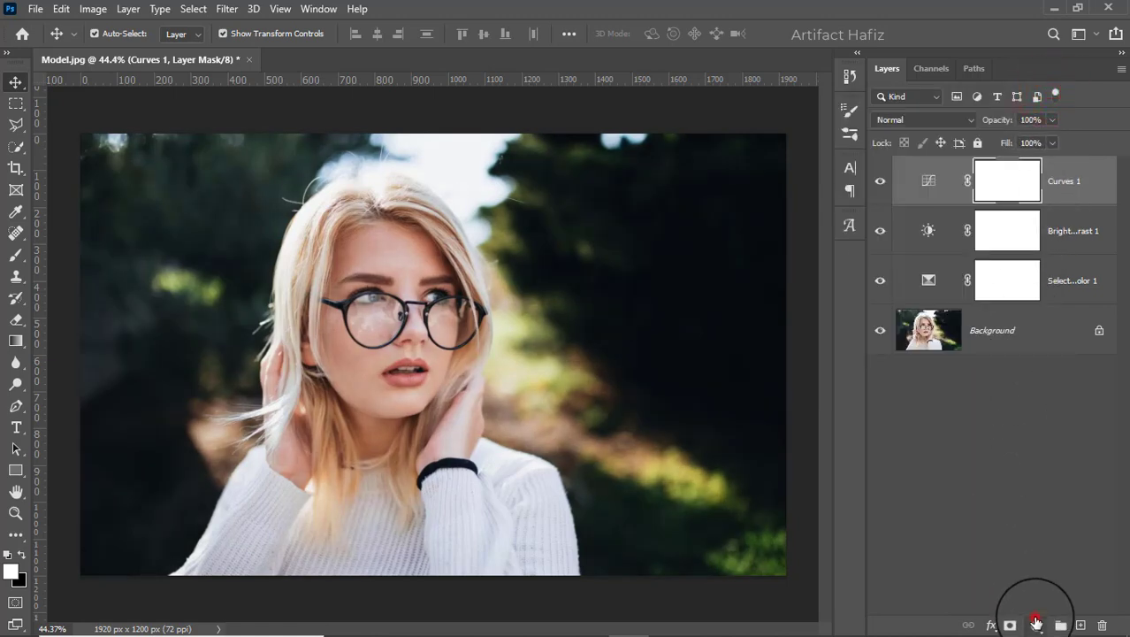
Step: Add a Color Lookup layer using the Fuji ETERNA 250D Kodak 2395 LUT with BGR table order, at 8% opacity
click(1037, 624)
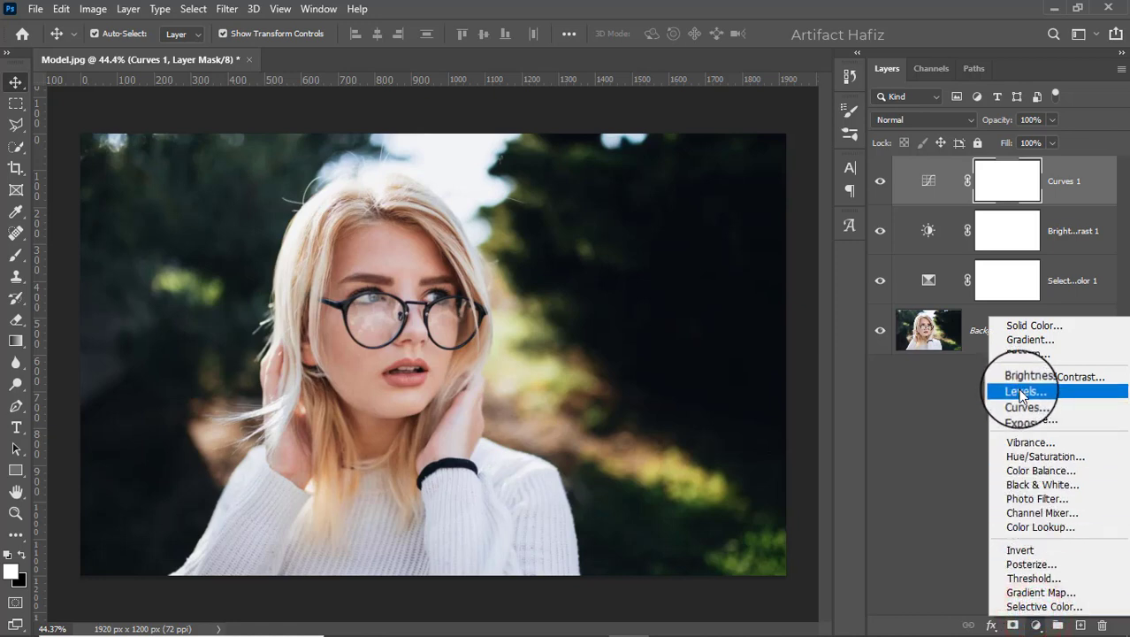
click(1036, 527)
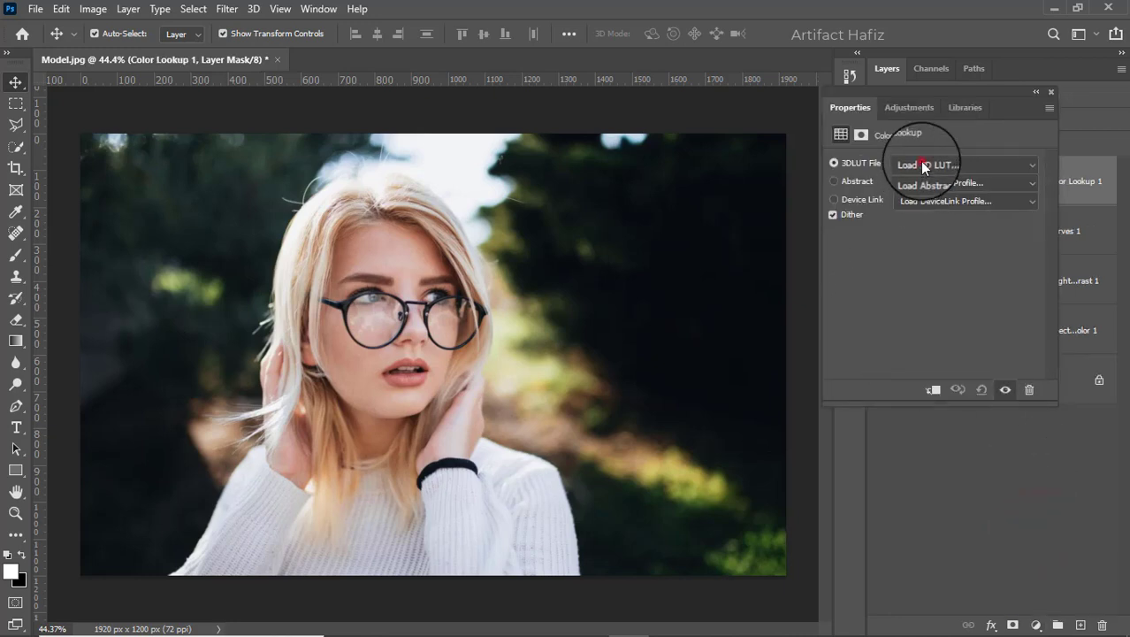
click(922, 165)
click(906, 241)
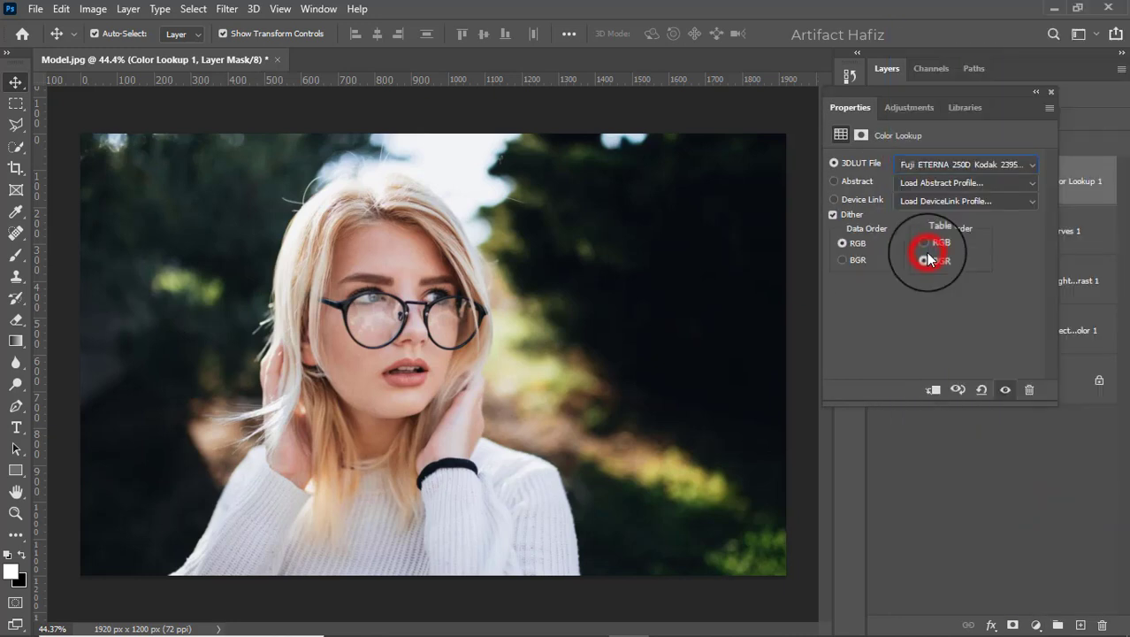
click(924, 259)
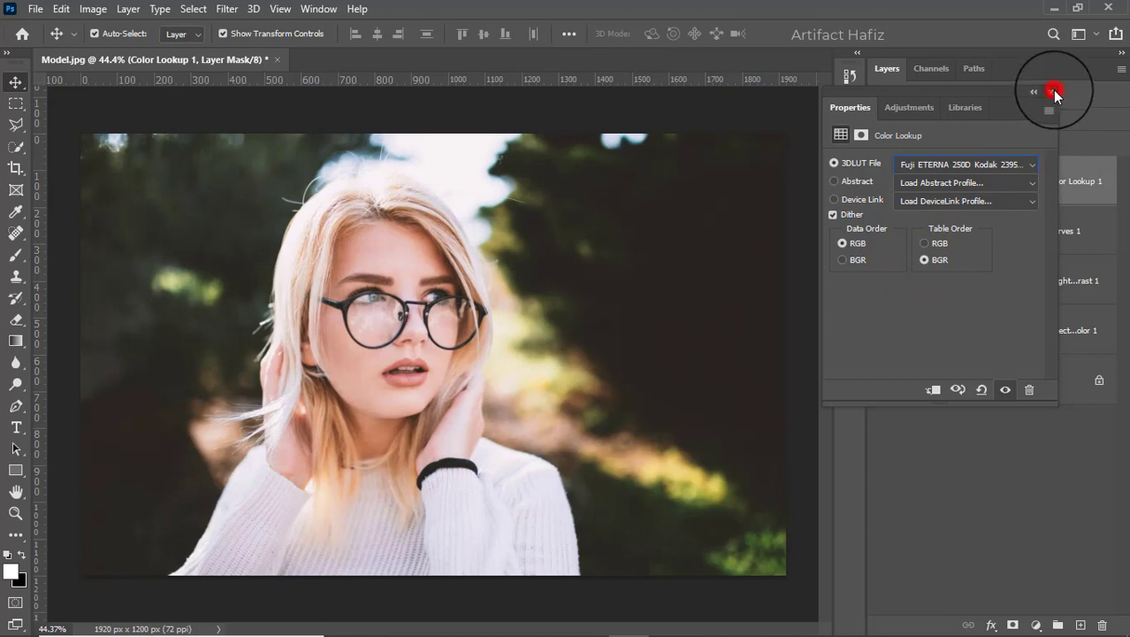
click(1054, 92)
click(1054, 121)
drag(1051, 136, 984, 148)
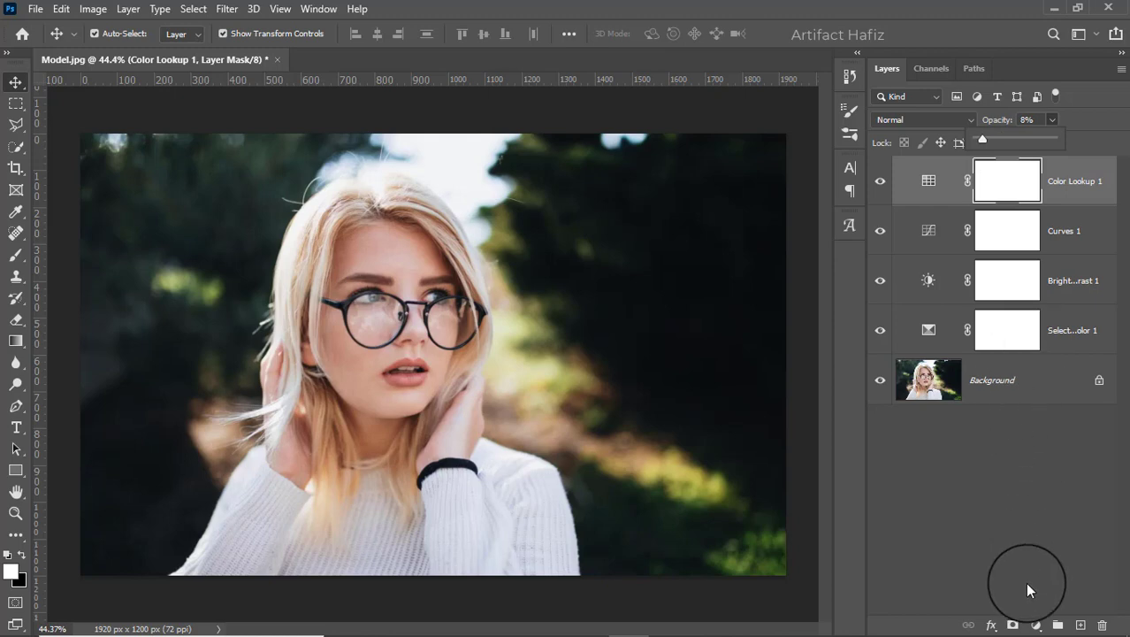
Step: Add a second Color Lookup layer using the Fuji F125 Kodak 2395 LUT and reduce its opacity to 8%
click(1032, 624)
click(1028, 528)
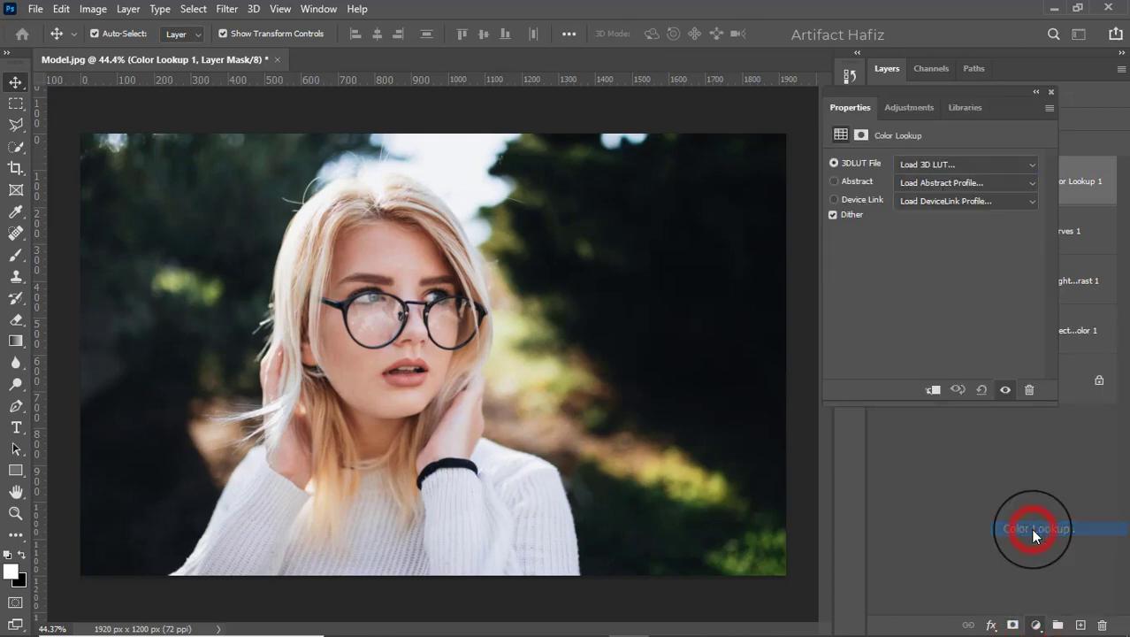
click(922, 165)
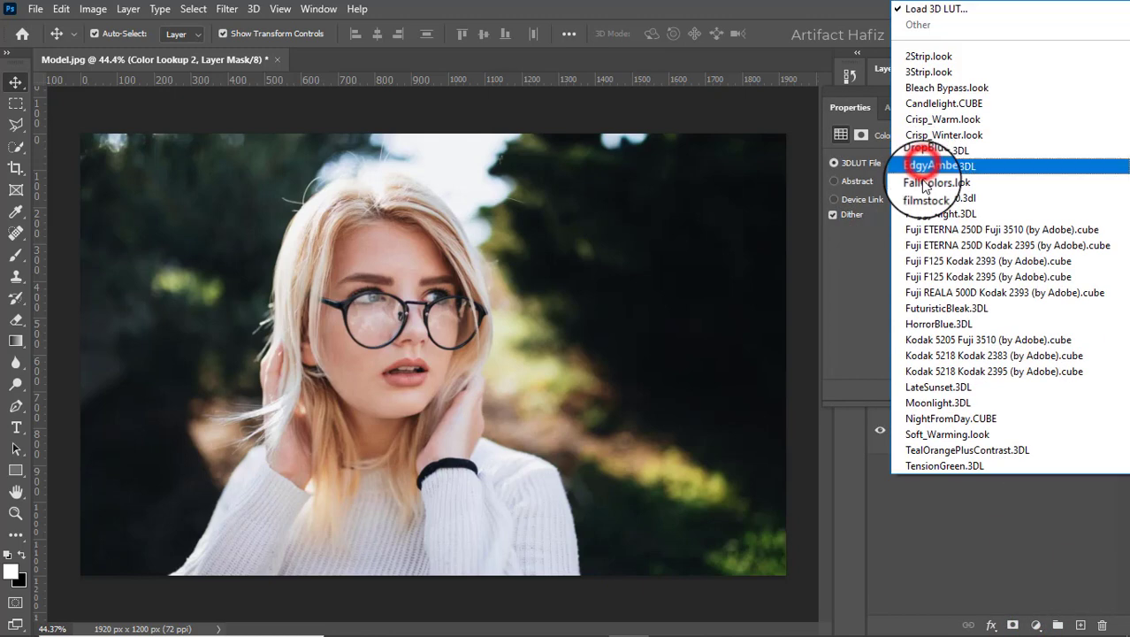
click(939, 277)
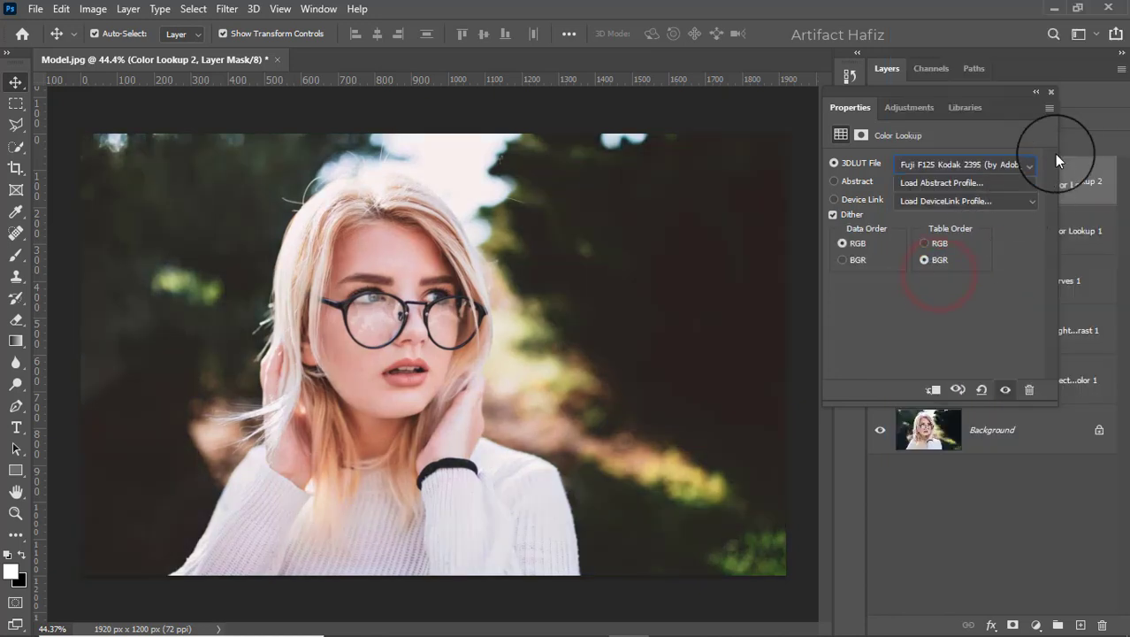
click(1050, 91)
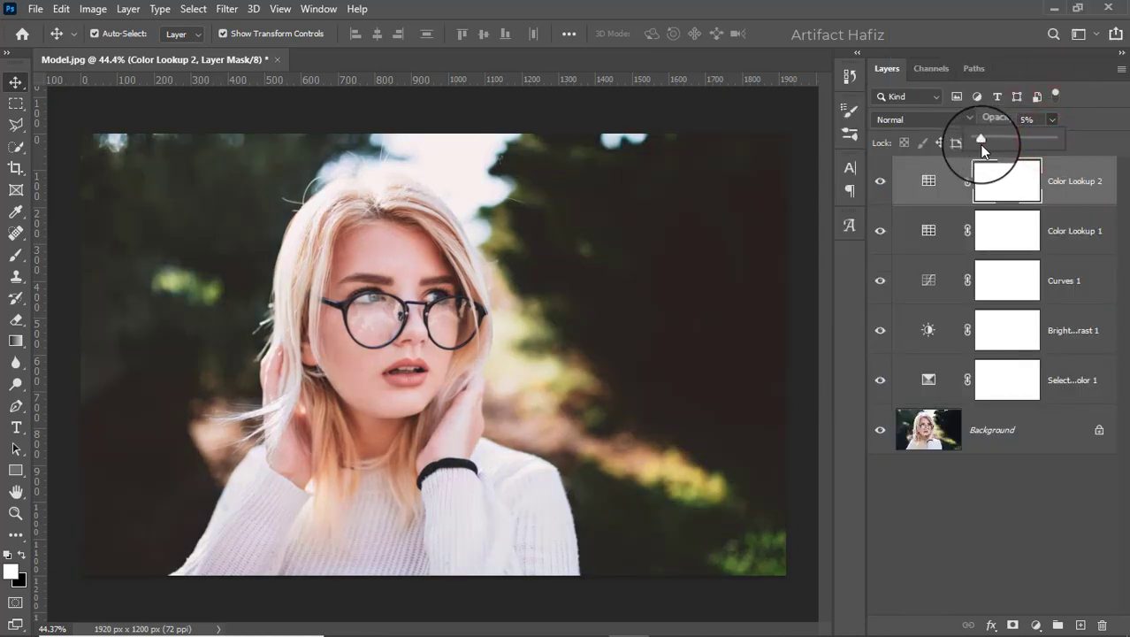
drag(982, 144, 983, 150)
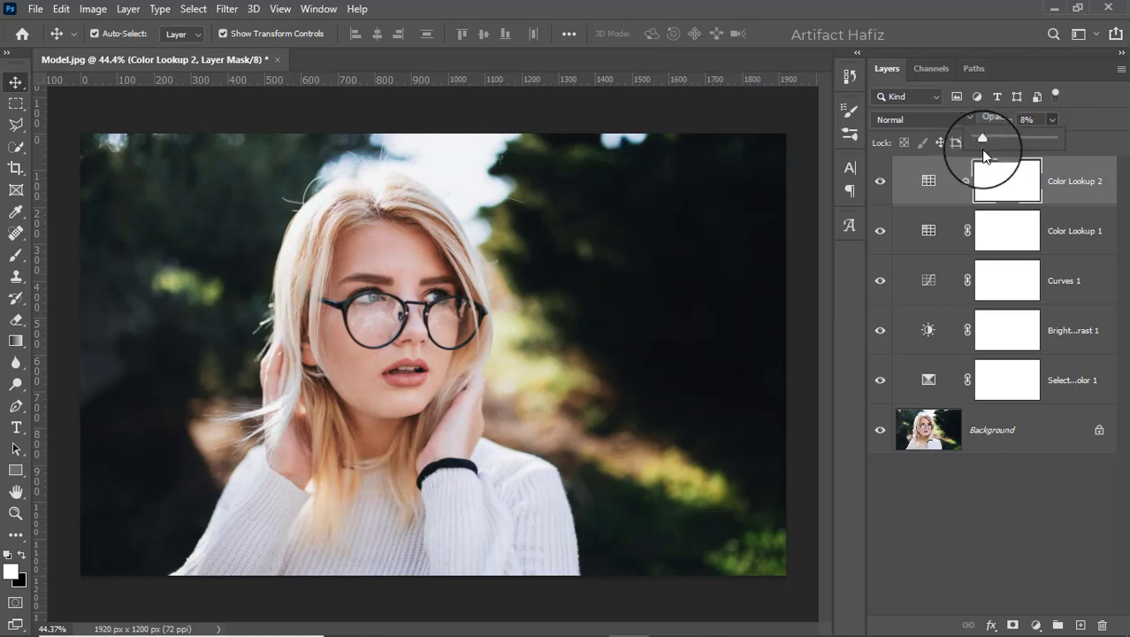
Step: Add a Levels adjustment layer with the RGB midtone input set to 0.91
click(1033, 625)
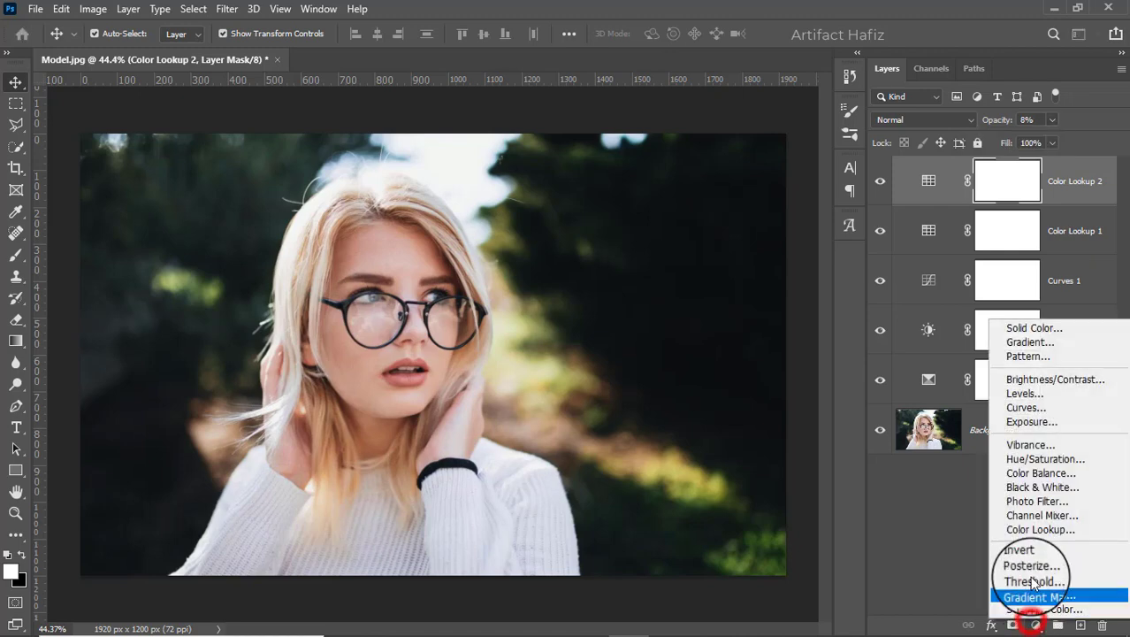
click(1024, 394)
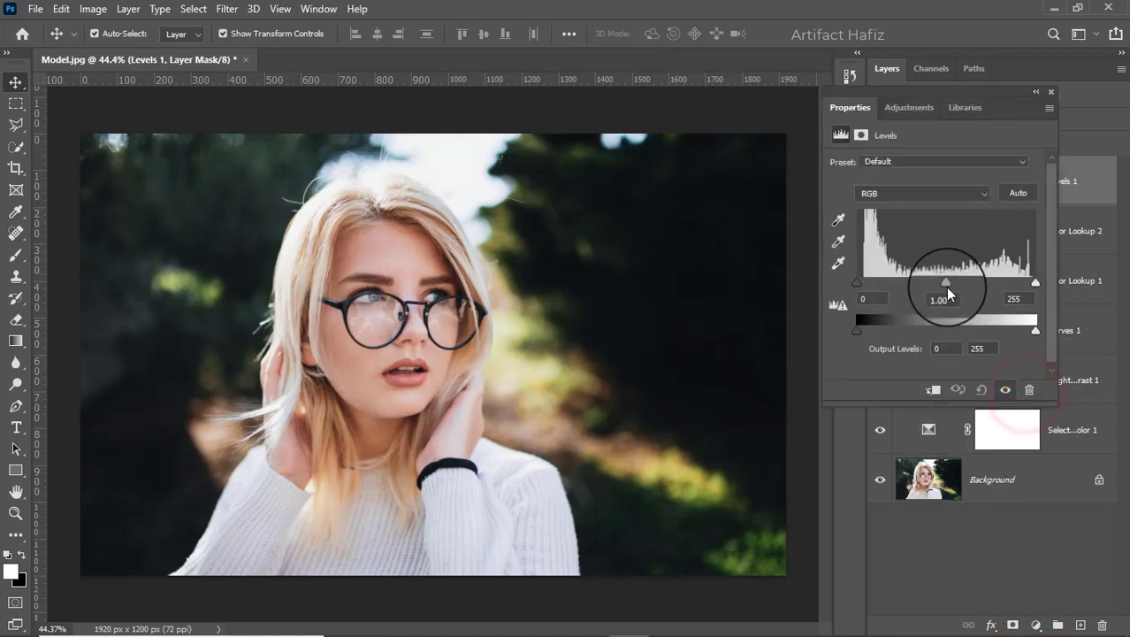
drag(944, 282, 951, 282)
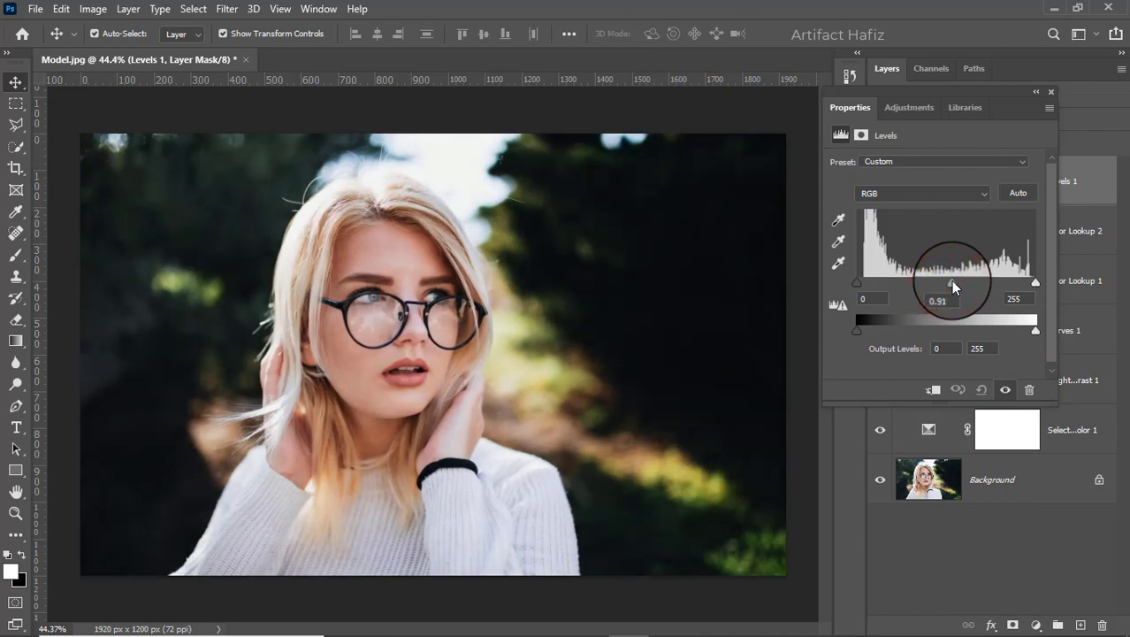
click(1049, 92)
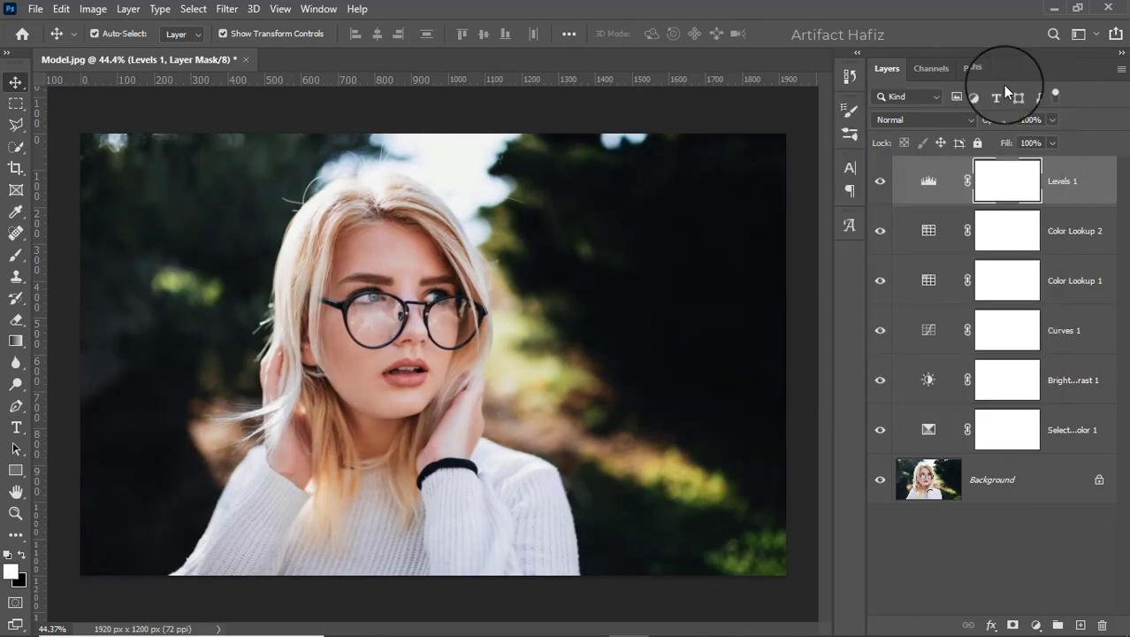
Step: Stamp all visible layers into a new top layer and convert it for Smart Filters
key(ctrl+alt+shift+e)
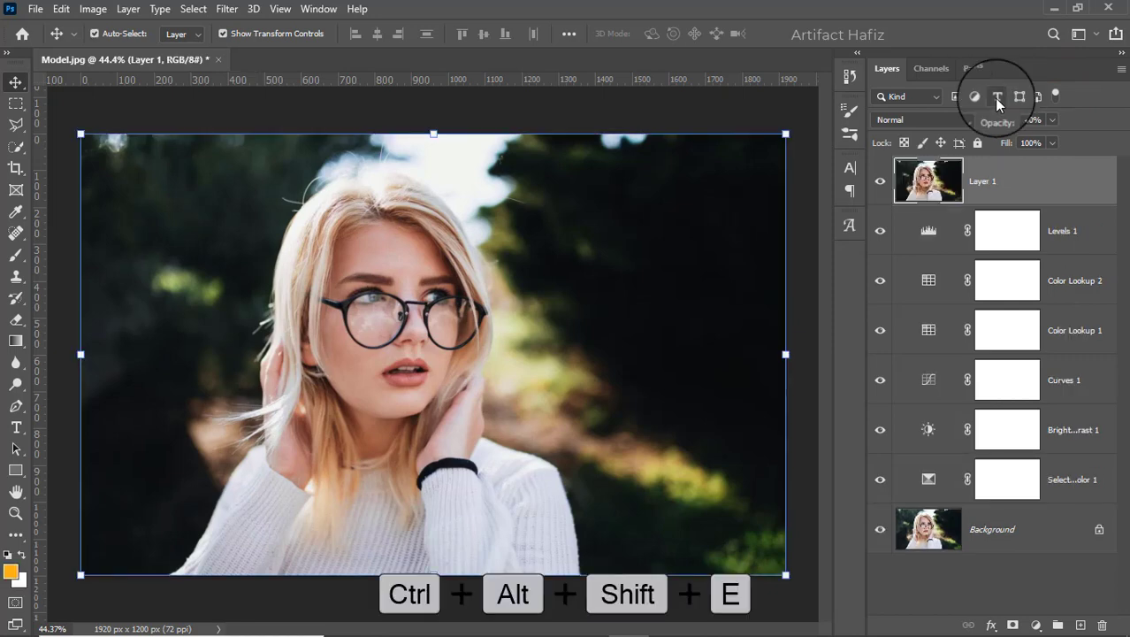
click(226, 9)
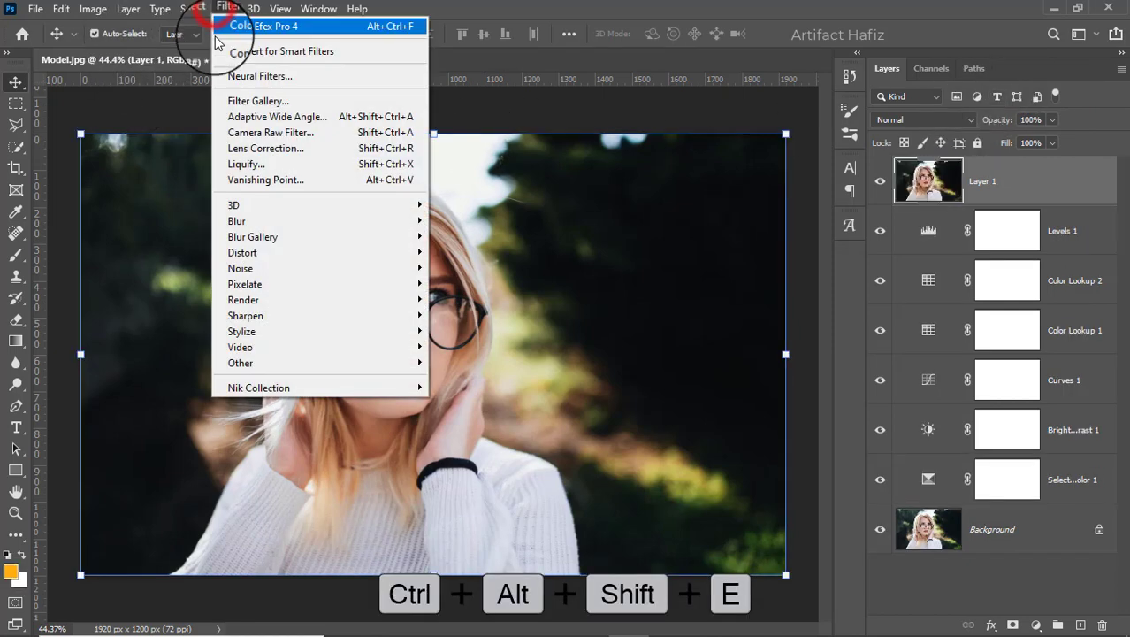
click(215, 55)
Step: Apply the Camera Raw Filter's Basic settings: Highlights -54, Whites +52, Shadows +8, Texture -8 and Clarity +3
click(226, 9)
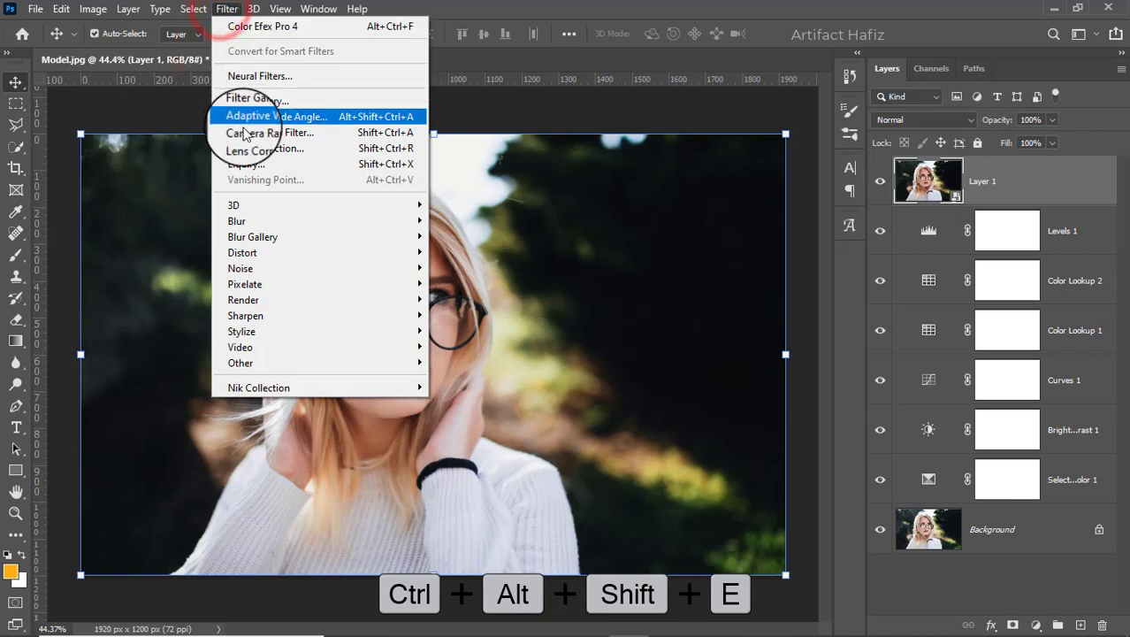
click(246, 138)
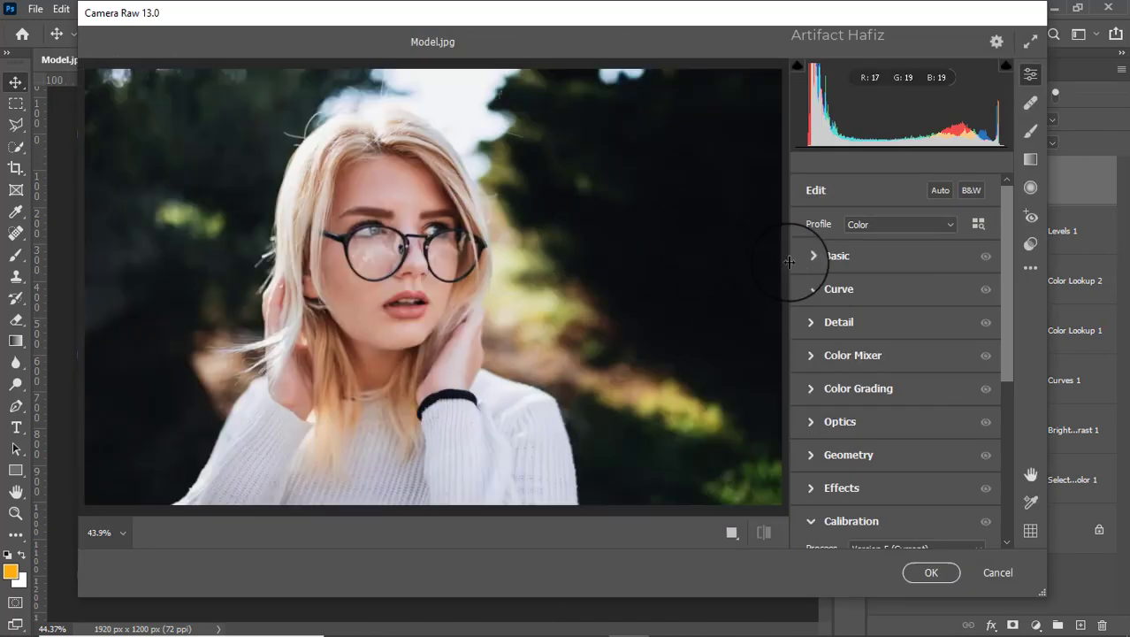
click(808, 256)
drag(895, 370, 845, 372)
drag(896, 419, 943, 424)
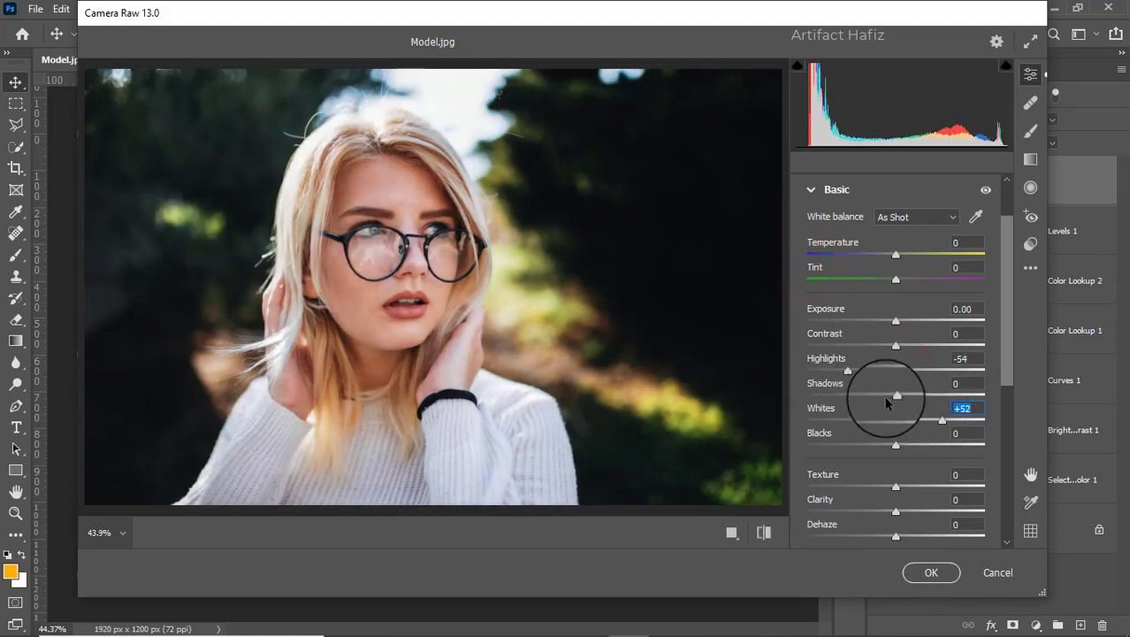
mouse_move(896, 394)
mouse_down()
mouse_move(929, 400)
mouse_move(904, 401)
mouse_up()
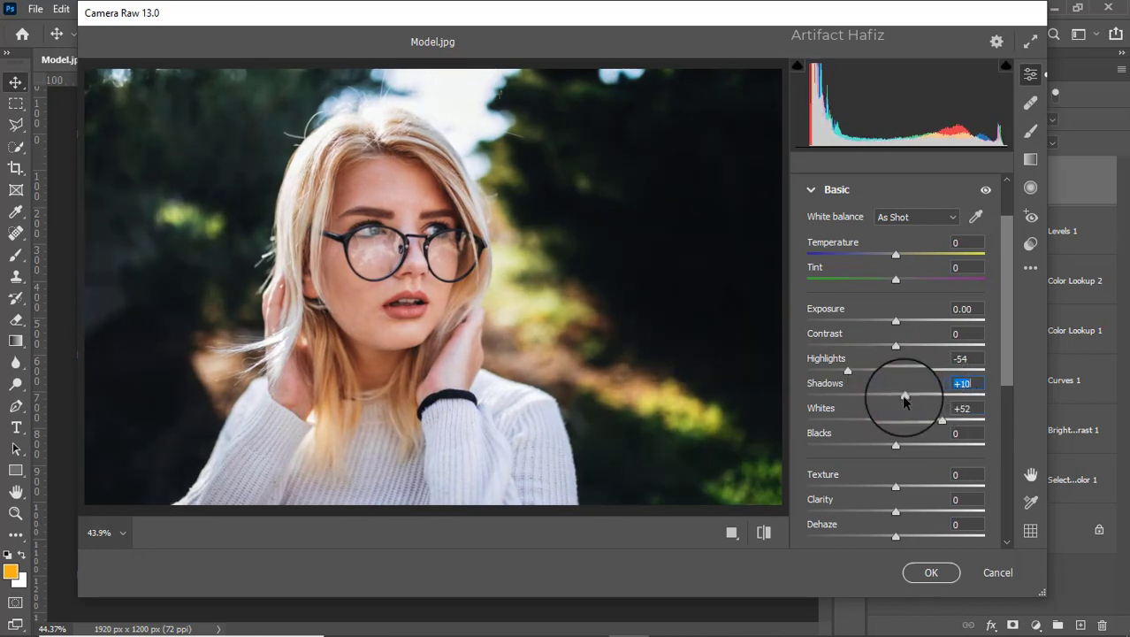
scroll(902, 389, down, 3)
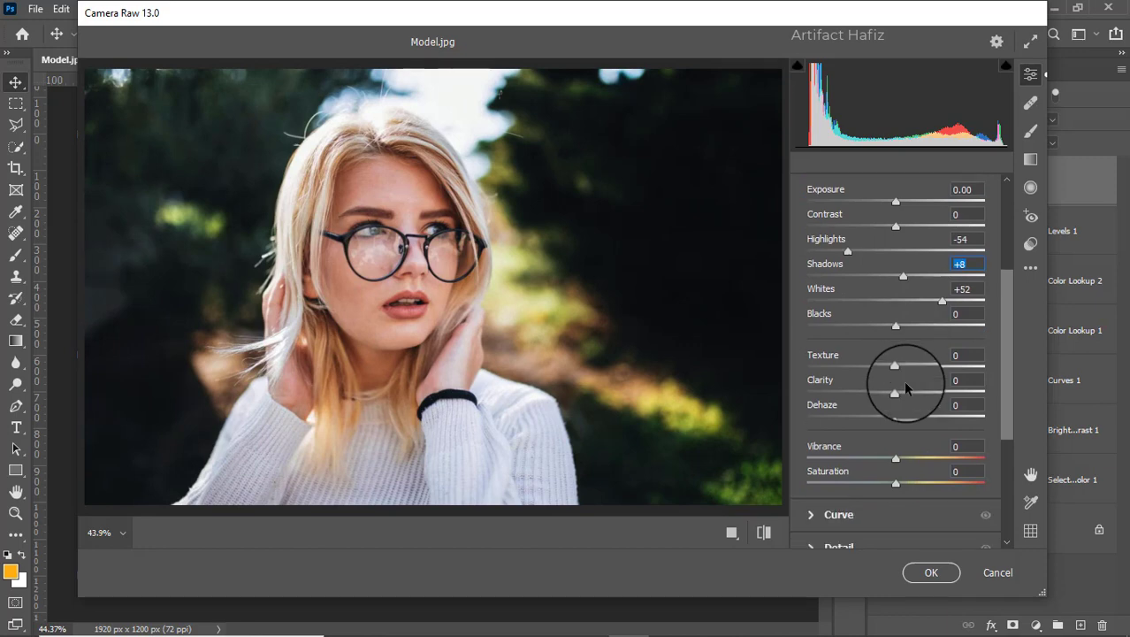
drag(896, 366, 897, 398)
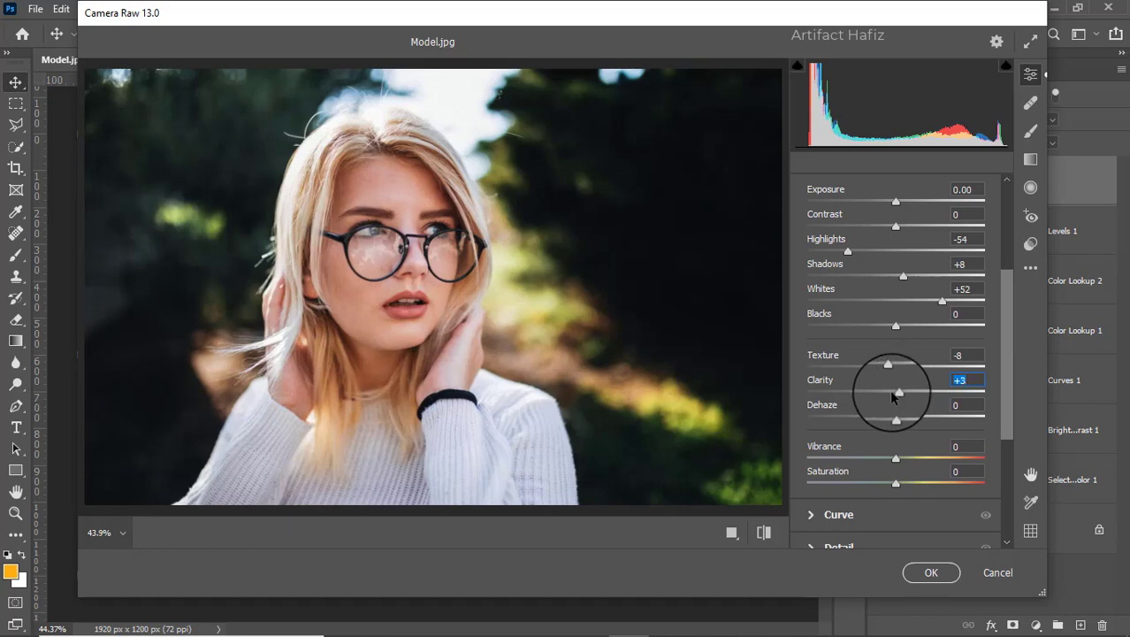
Step: Shape the composite point curve into a slight S by lowering a shadow point and setting a highlight point to input 191, output 197
scroll(884, 358, down, 1)
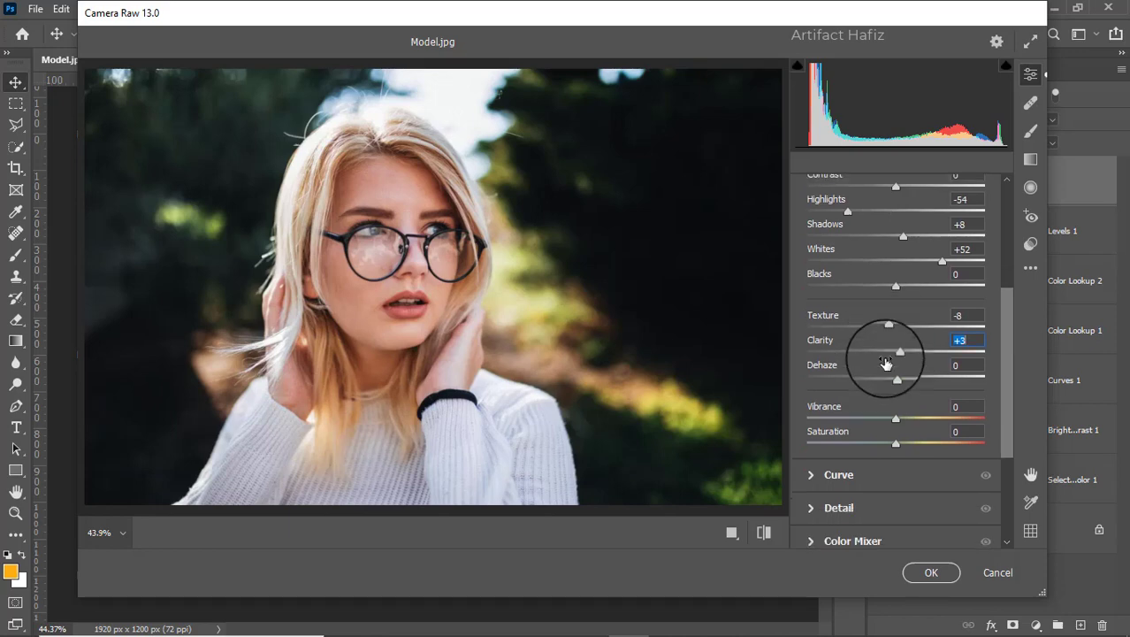
scroll(886, 353, down, 2)
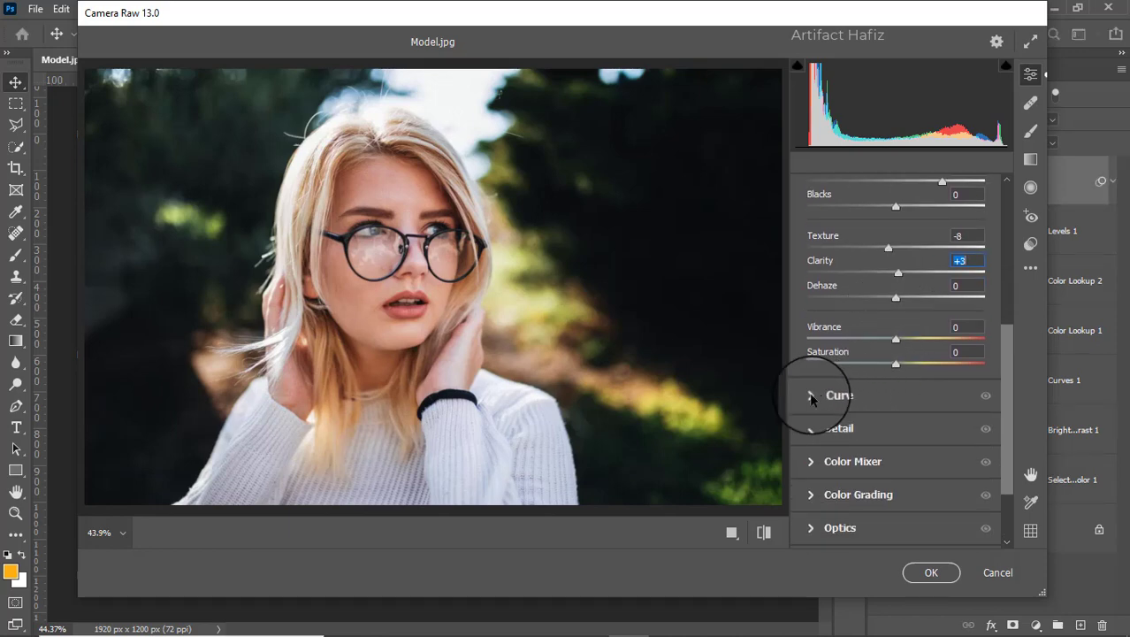
click(864, 397)
click(850, 406)
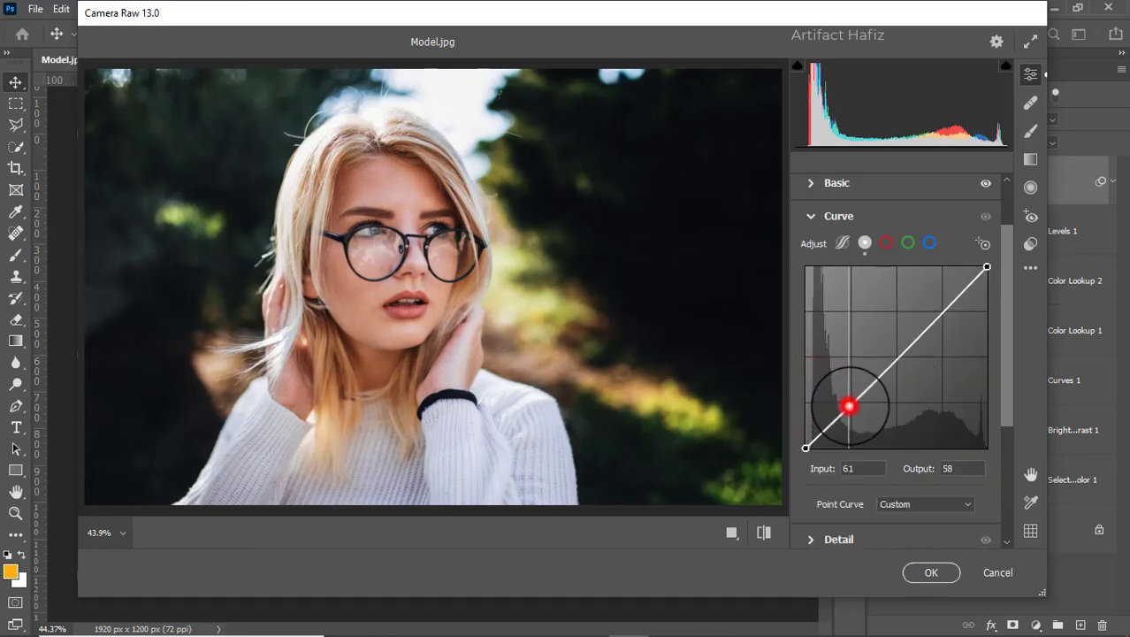
click(941, 308)
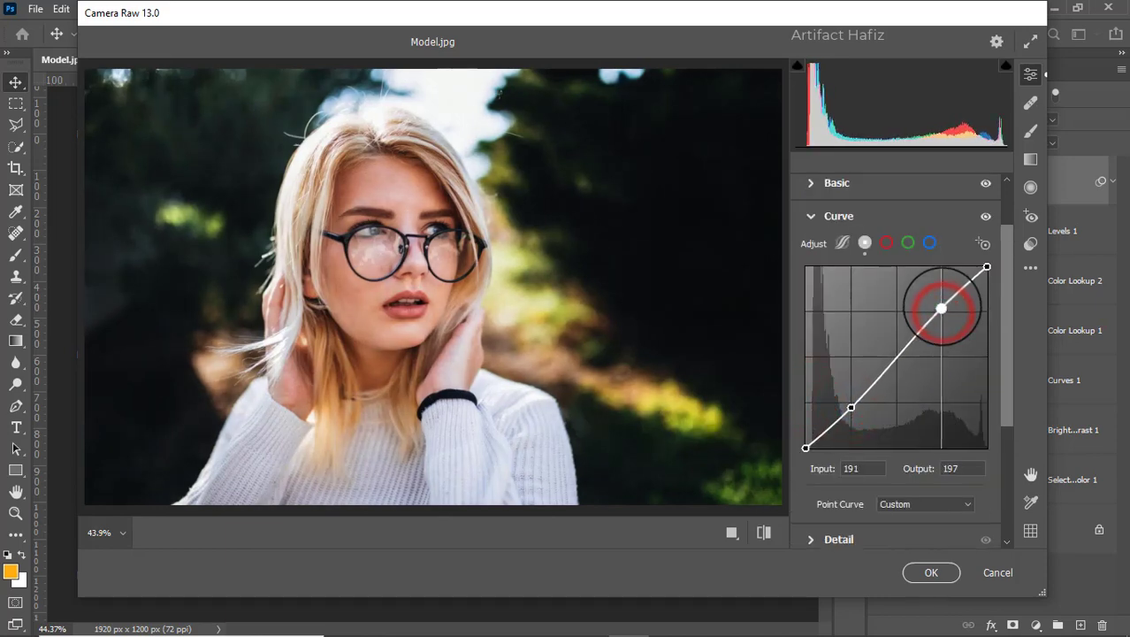
Step: On the red channel curve, set a shadow point to input 65, output 57 and add a highlight point in the upper quarter
click(886, 245)
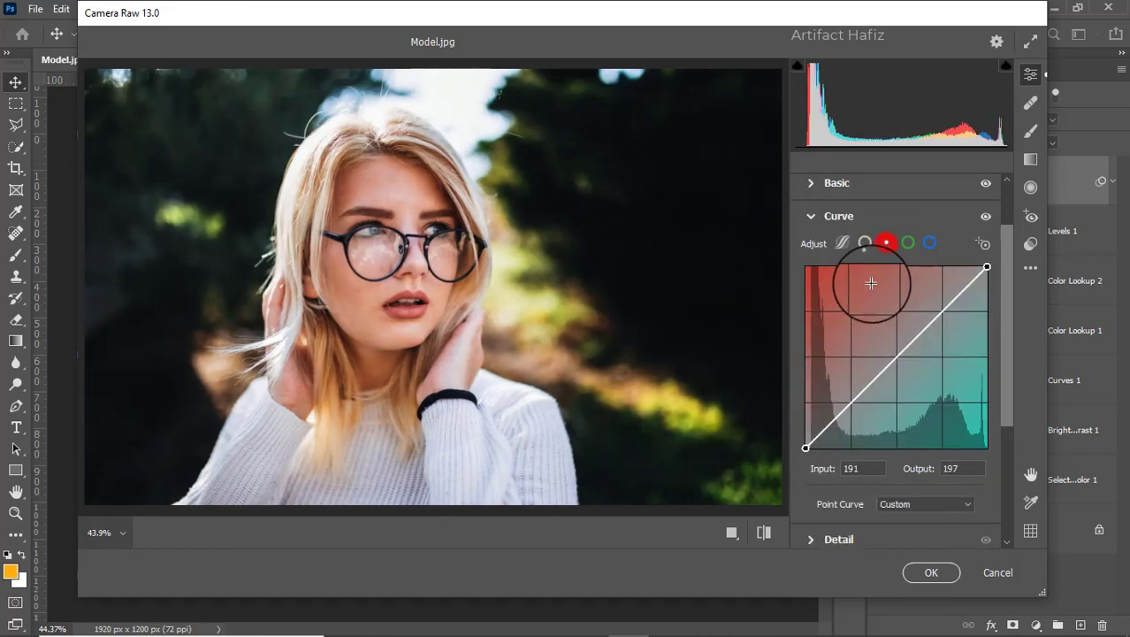
click(851, 407)
click(945, 309)
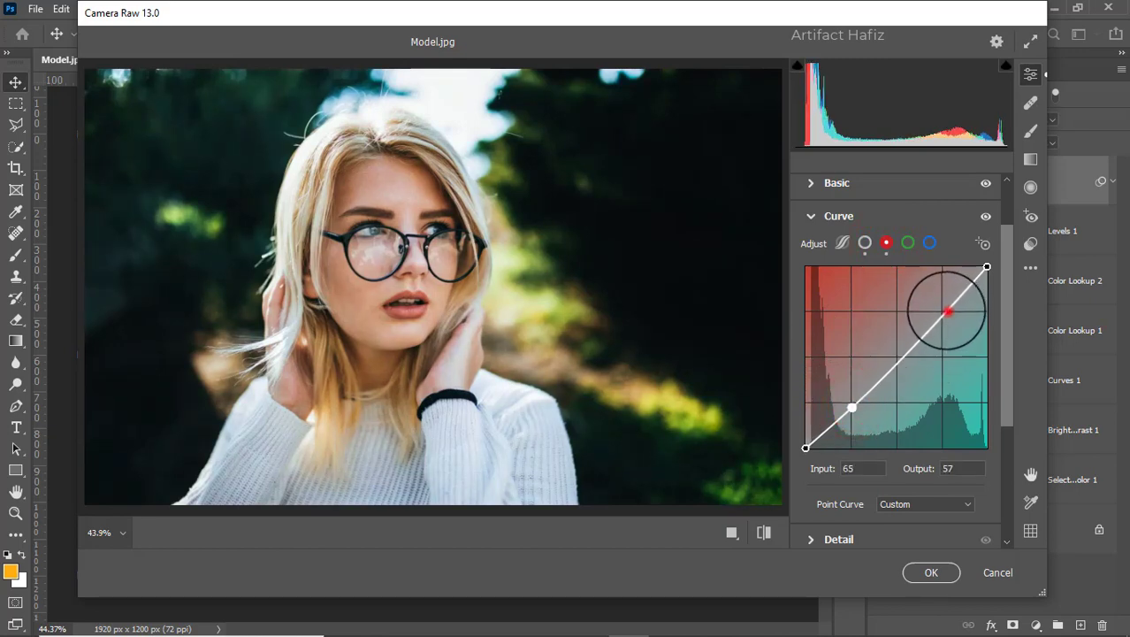
Step: On the green channel curve, lower a shadow point to about input 67, output 56 and raise a highlight point slightly
click(907, 243)
click(850, 405)
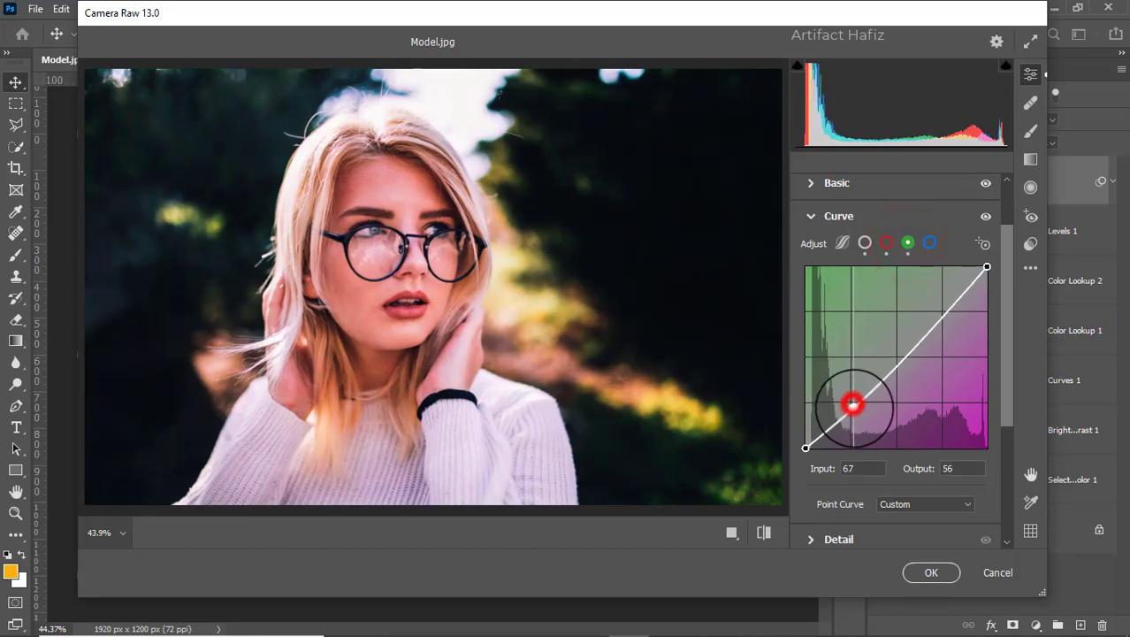
click(945, 315)
drag(944, 315, 942, 306)
Step: On the blue channel curve, set a shadow point to input 67, output 57 and a highlight point to input 191, output 197
click(929, 243)
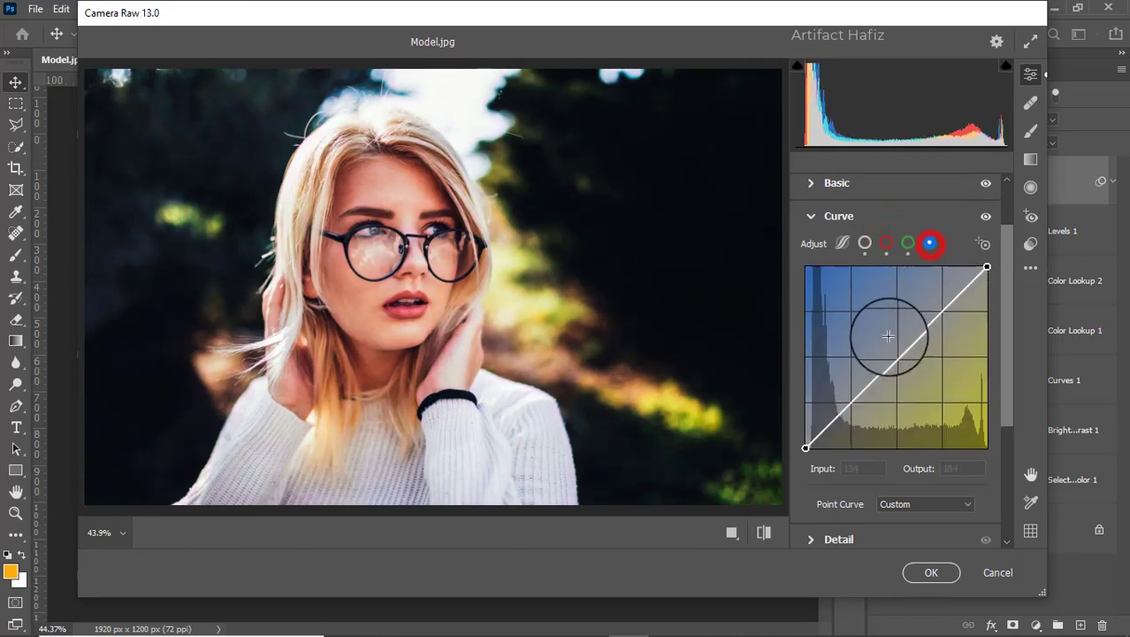
click(852, 405)
drag(852, 404, 853, 408)
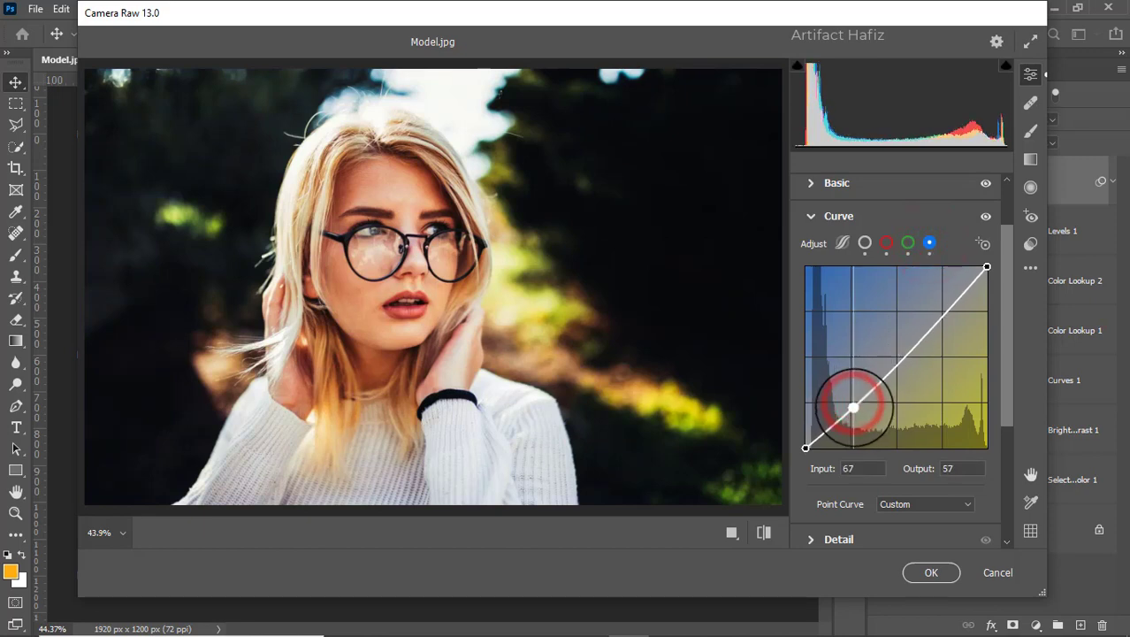
drag(942, 313, 941, 310)
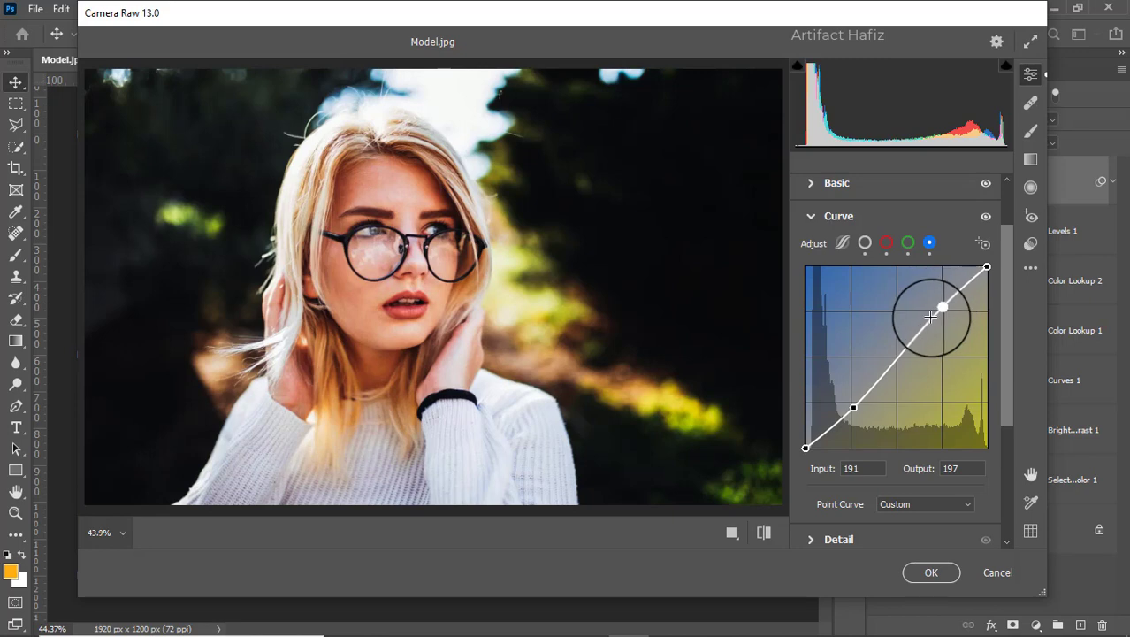
Step: Set Noise Reduction to 7 in the Detail settings
scroll(852, 348, down, 2)
click(813, 417)
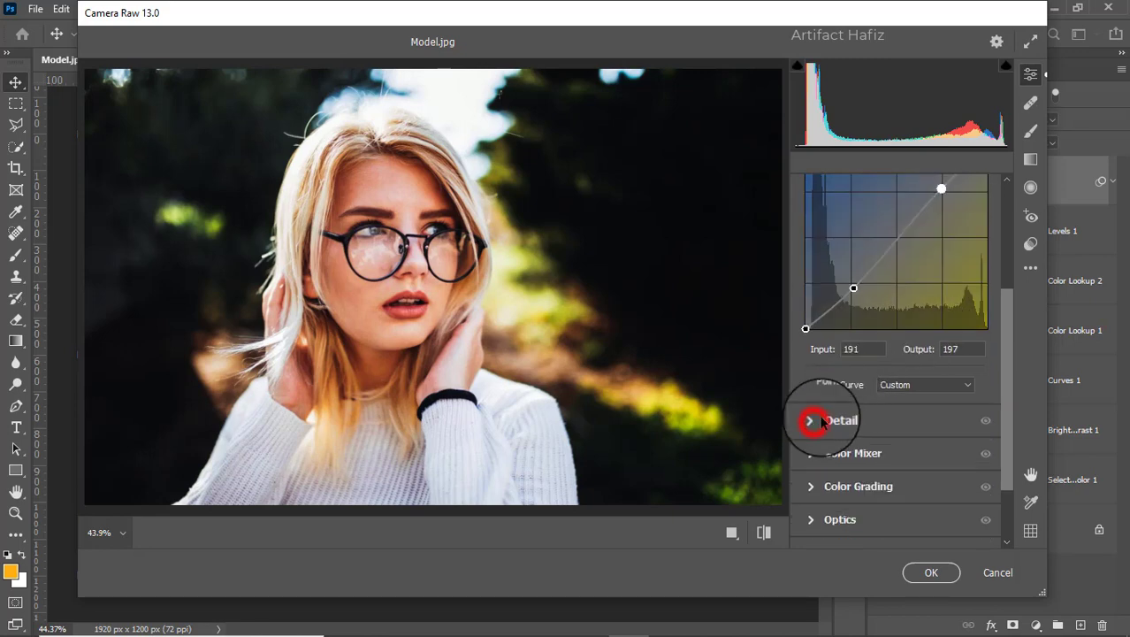
mouse_move(807, 393)
mouse_down()
mouse_move(824, 400)
mouse_move(821, 391)
mouse_up()
Step: Set the Color Mixer saturation to Reds +4, Yellows -46 and Greens -100
scroll(819, 381, down, 3)
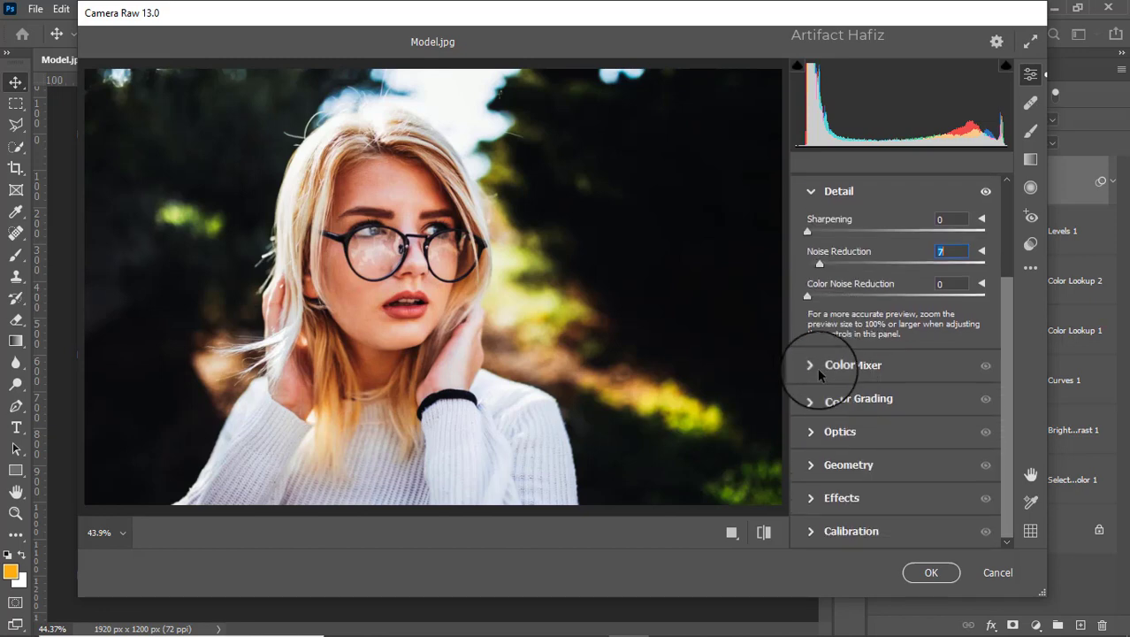
click(817, 368)
click(868, 281)
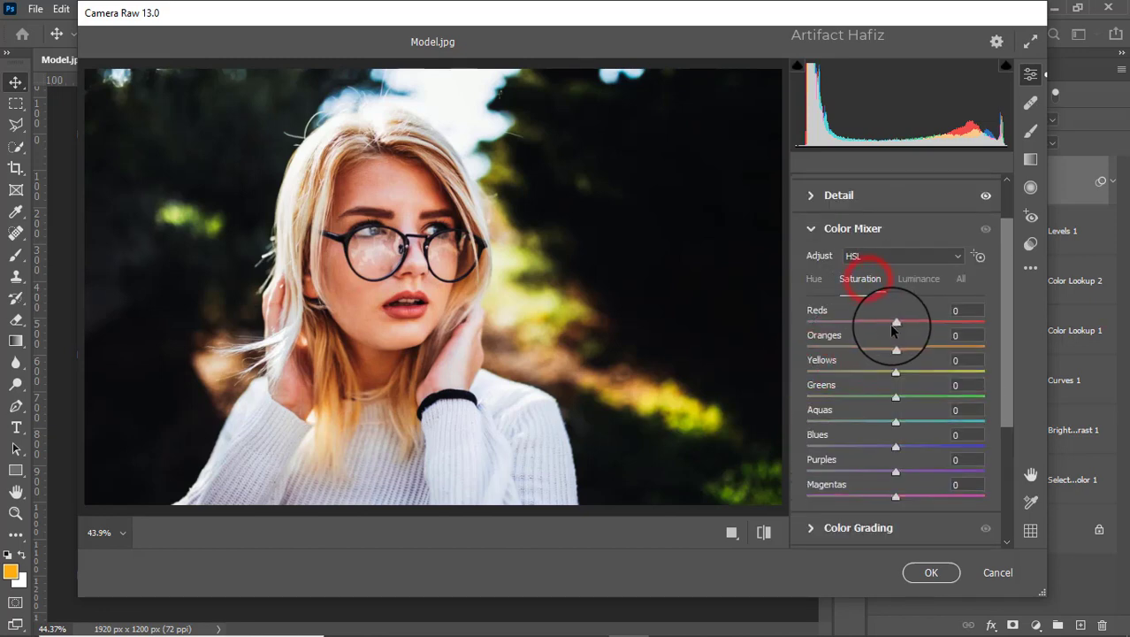
mouse_move(896, 322)
mouse_down()
mouse_move(879, 321)
mouse_move(898, 323)
mouse_up()
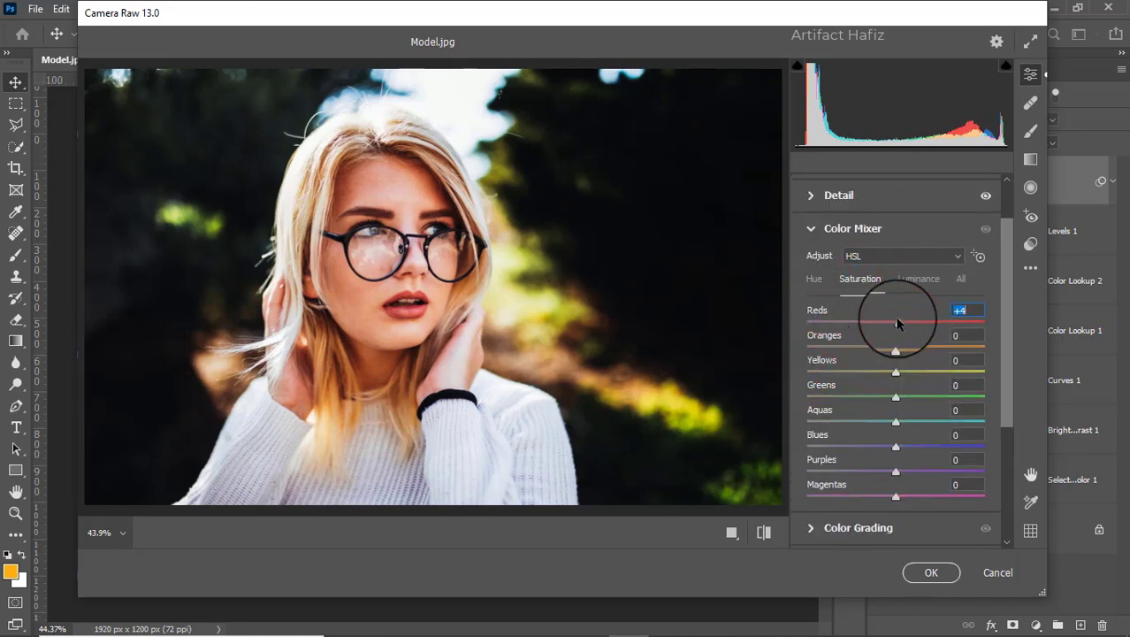
drag(895, 372, 746, 403)
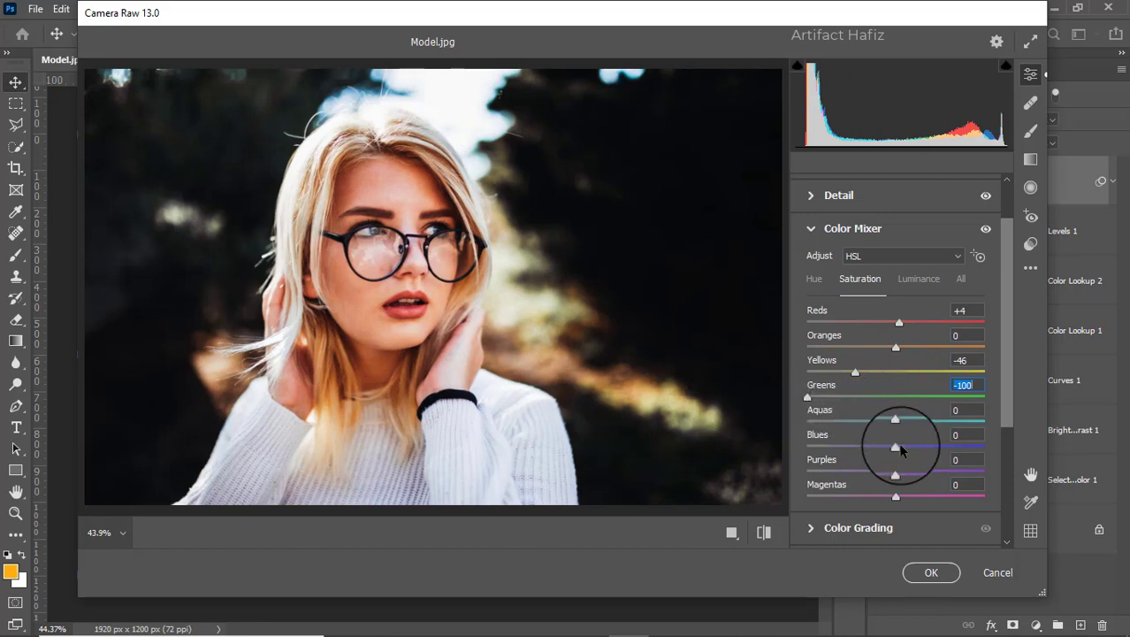
Step: Set the Color Mixer luminance of Oranges to +8
click(911, 279)
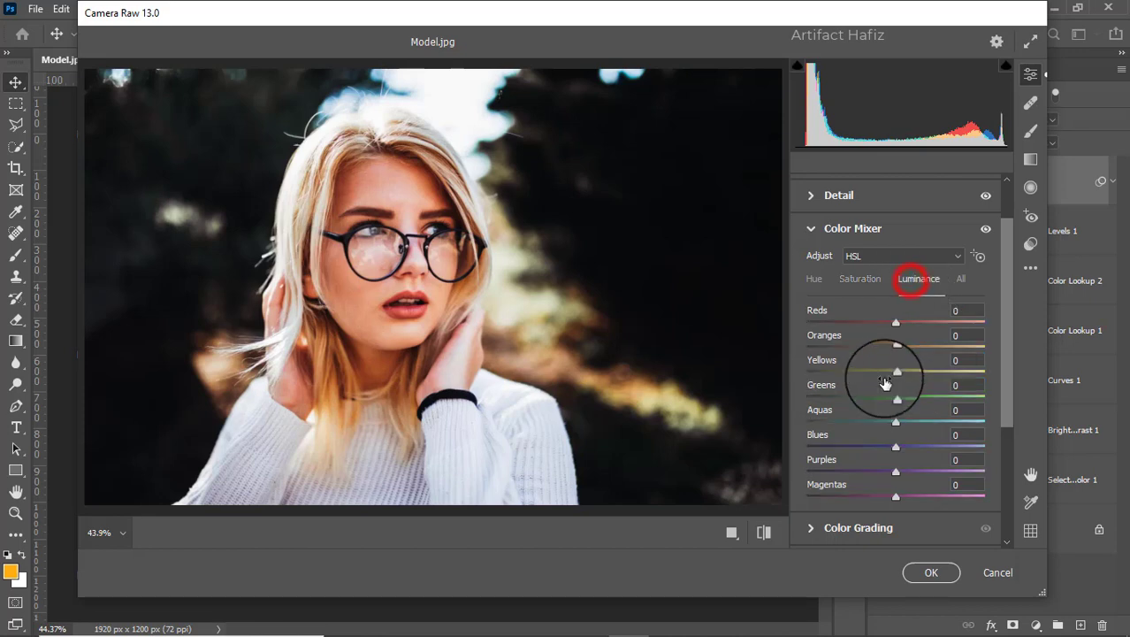
click(896, 348)
mouse_move(895, 347)
mouse_down()
mouse_move(909, 347)
mouse_move(895, 358)
mouse_up()
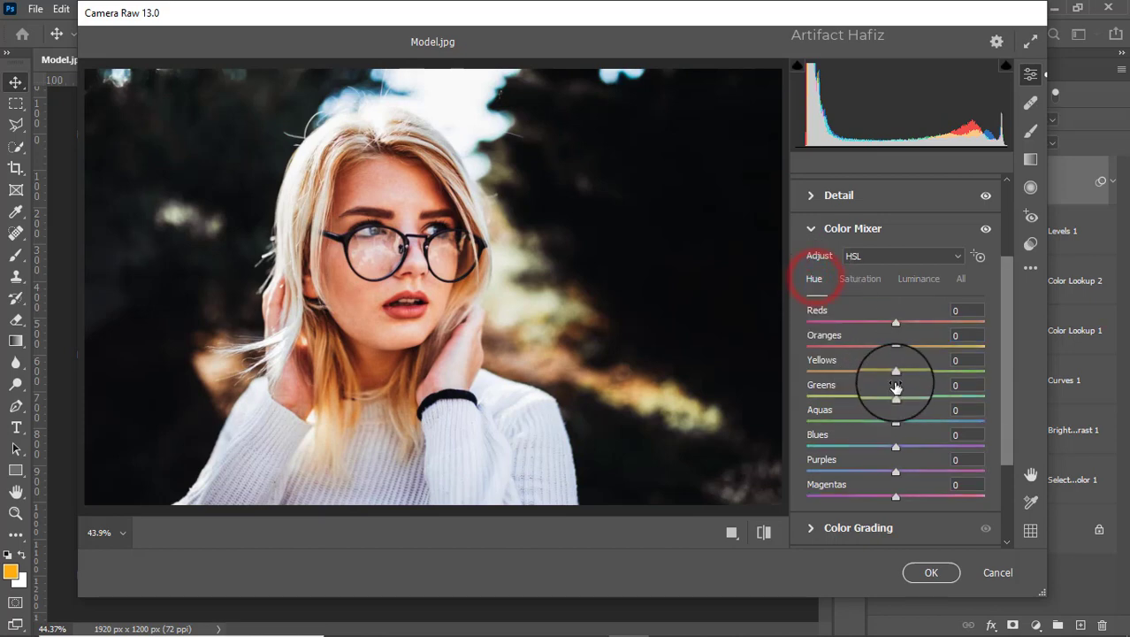
Step: Set the Color Mixer hue to Yellows -7 and Greens -35, and the Greens luminance to -22
click(895, 372)
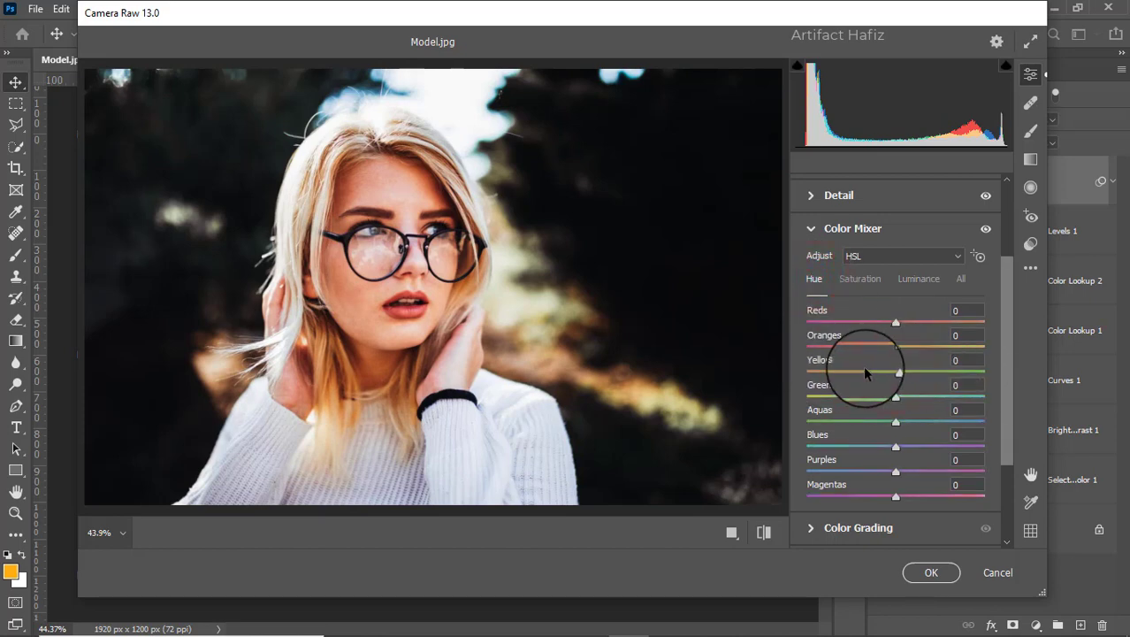
drag(896, 372, 865, 399)
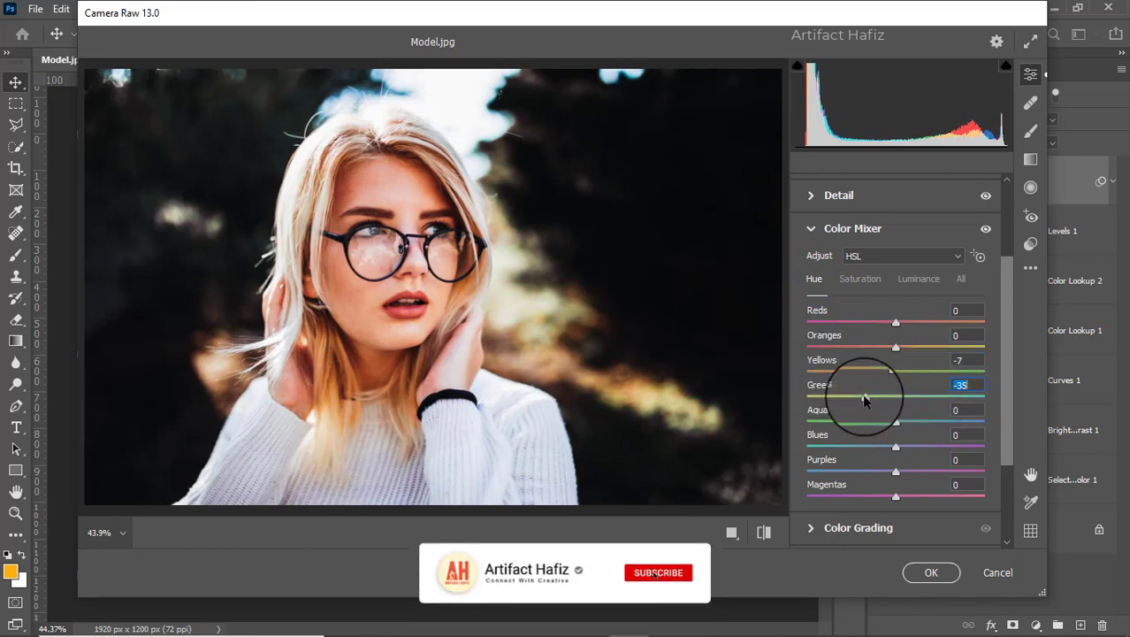
click(866, 279)
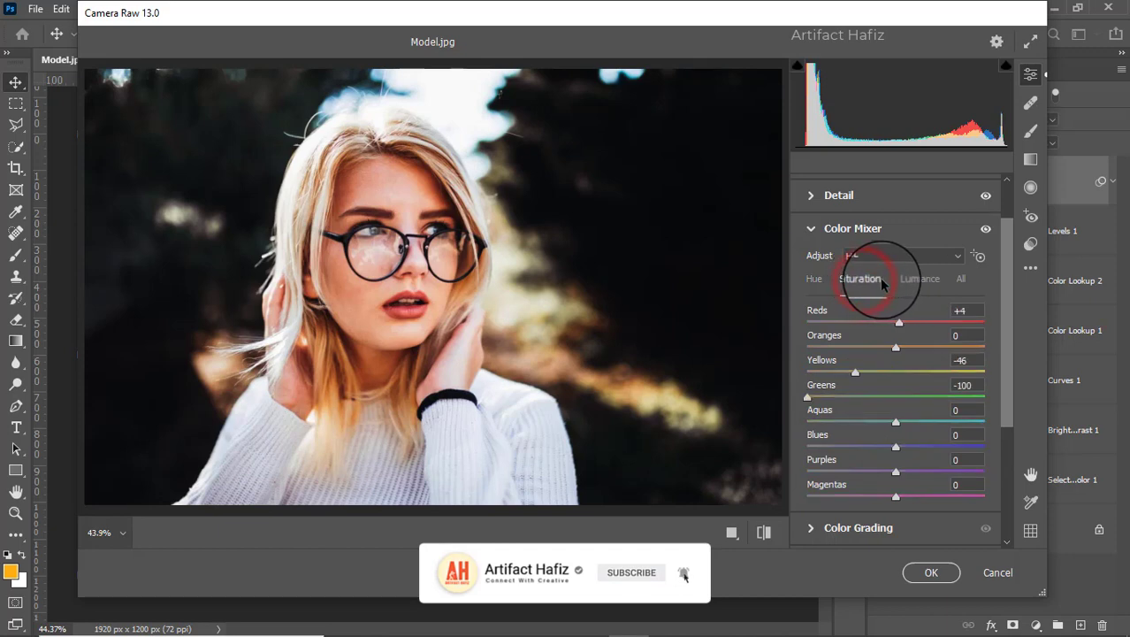
click(903, 276)
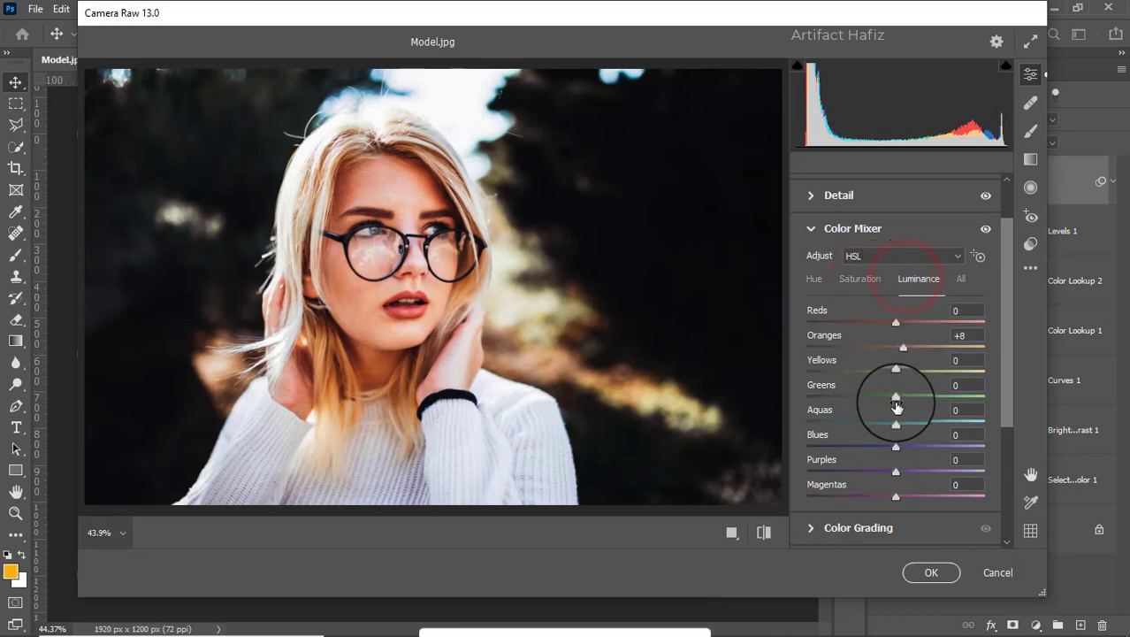
mouse_move(896, 400)
mouse_down()
mouse_move(966, 397)
mouse_move(838, 399)
mouse_move(875, 399)
mouse_up()
Step: Tint the midtones in Color Grading with about hue 54 and saturation 19
scroll(884, 403, down, 3)
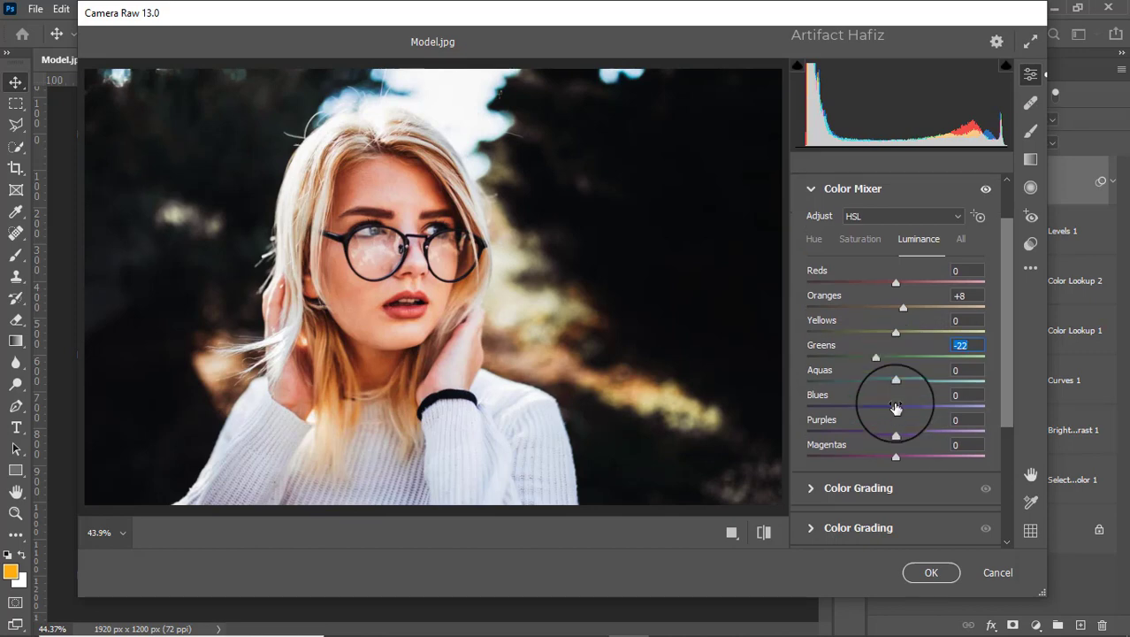
click(809, 399)
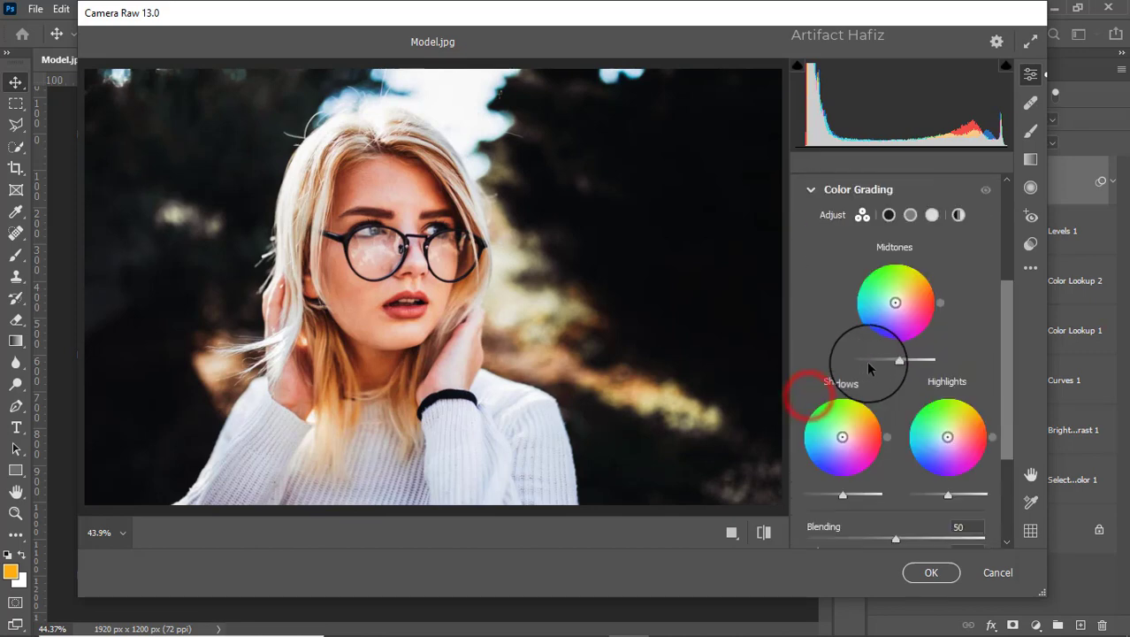
click(897, 298)
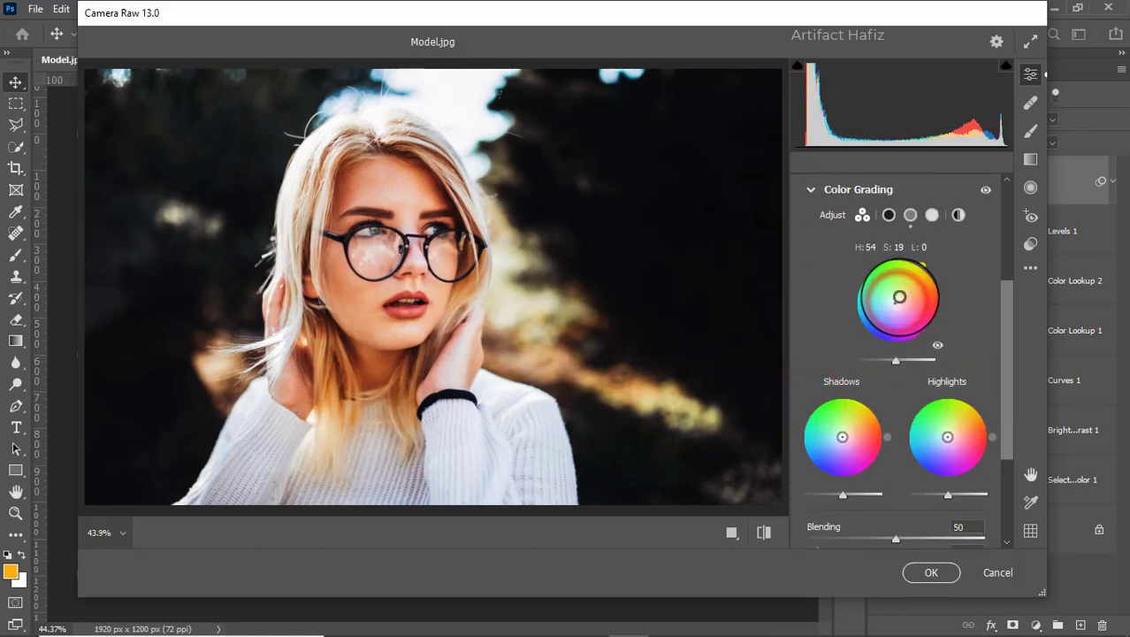
Step: Set the Red Primary saturation to -15 in Calibration, raise the Green and Blue Primary saturation slightly, and apply the Camera Raw Filter
scroll(876, 415, down, 4)
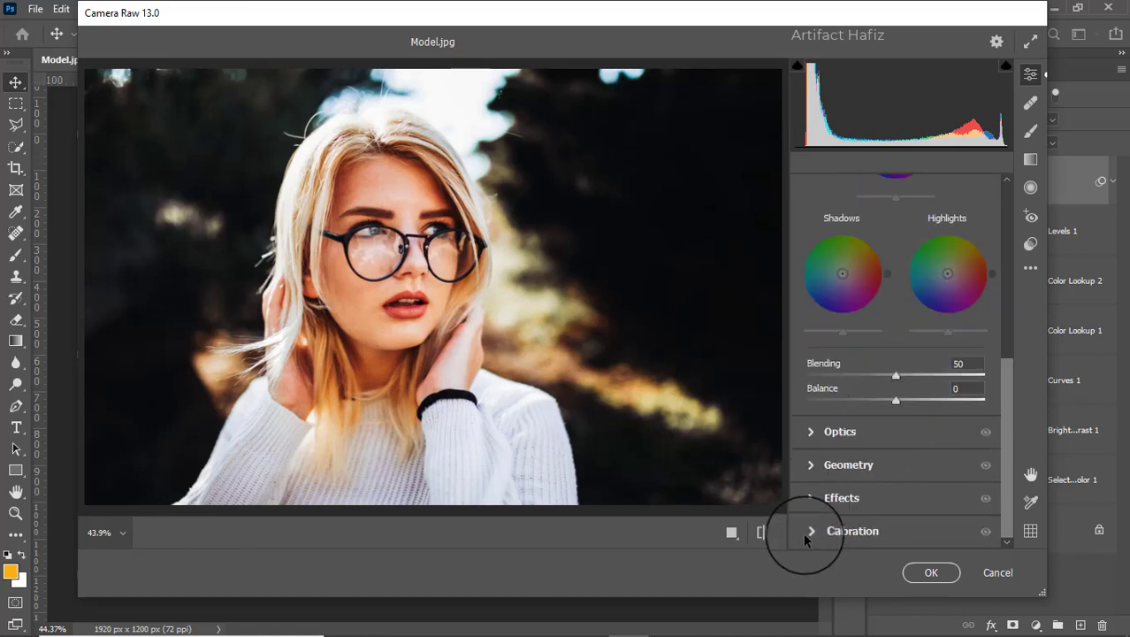
click(809, 530)
click(896, 382)
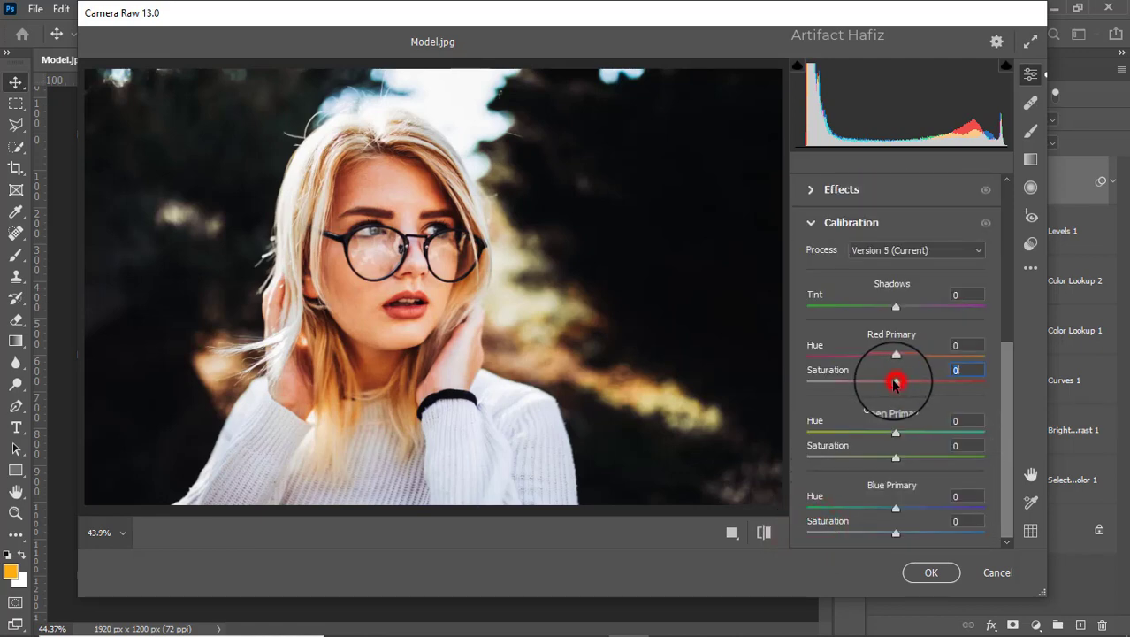
mouse_move(896, 382)
mouse_down()
mouse_move(857, 390)
mouse_move(882, 384)
mouse_up()
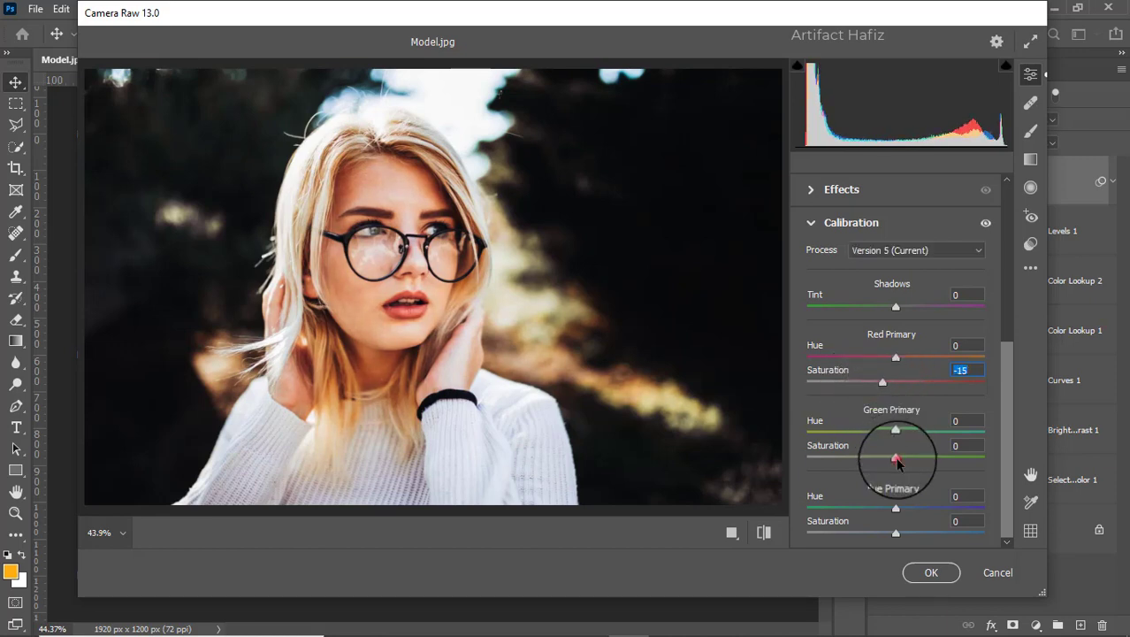
drag(898, 461, 899, 458)
drag(895, 533, 908, 536)
click(931, 572)
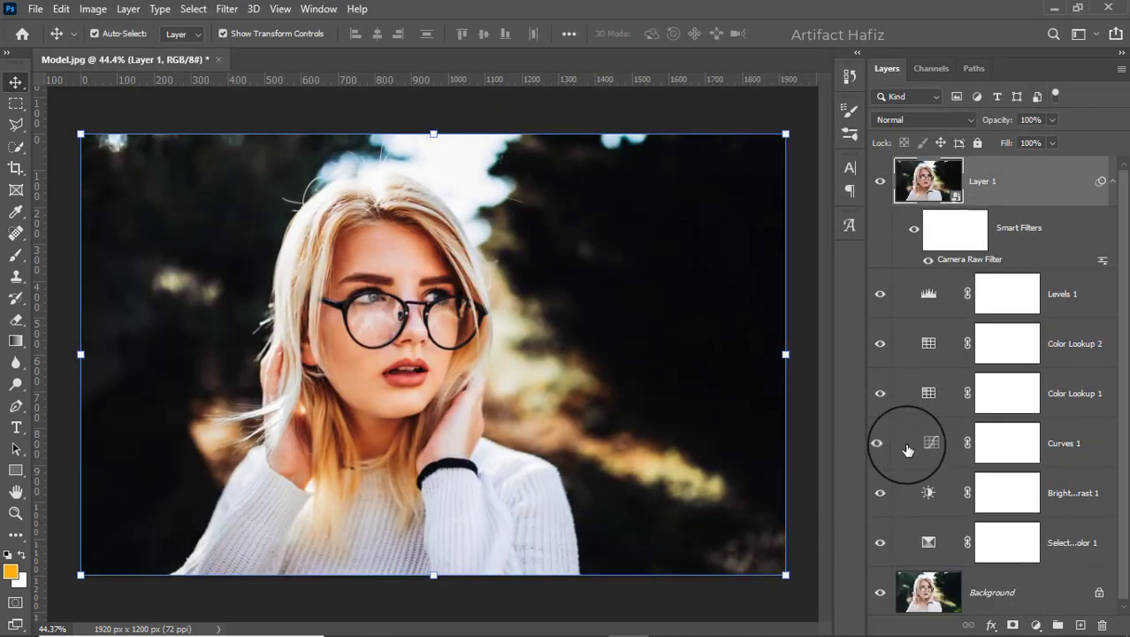
Step: Compare the graded image with the original by toggling the visibility of all layers above the Background
alt+click(880, 592)
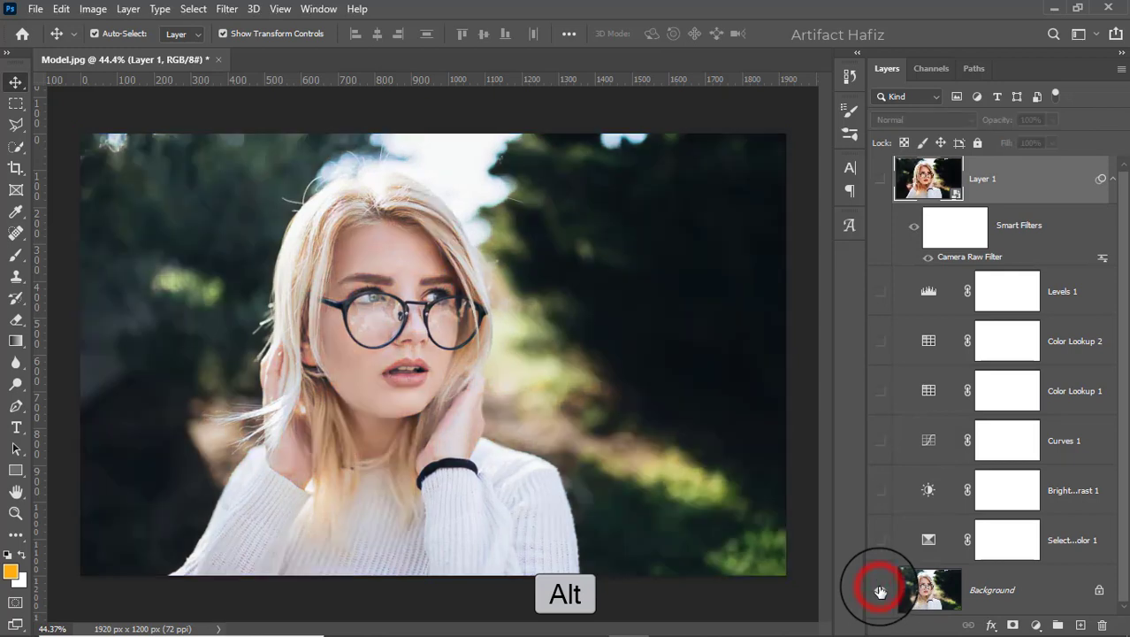
alt+click(880, 592)
alt+click(878, 590)
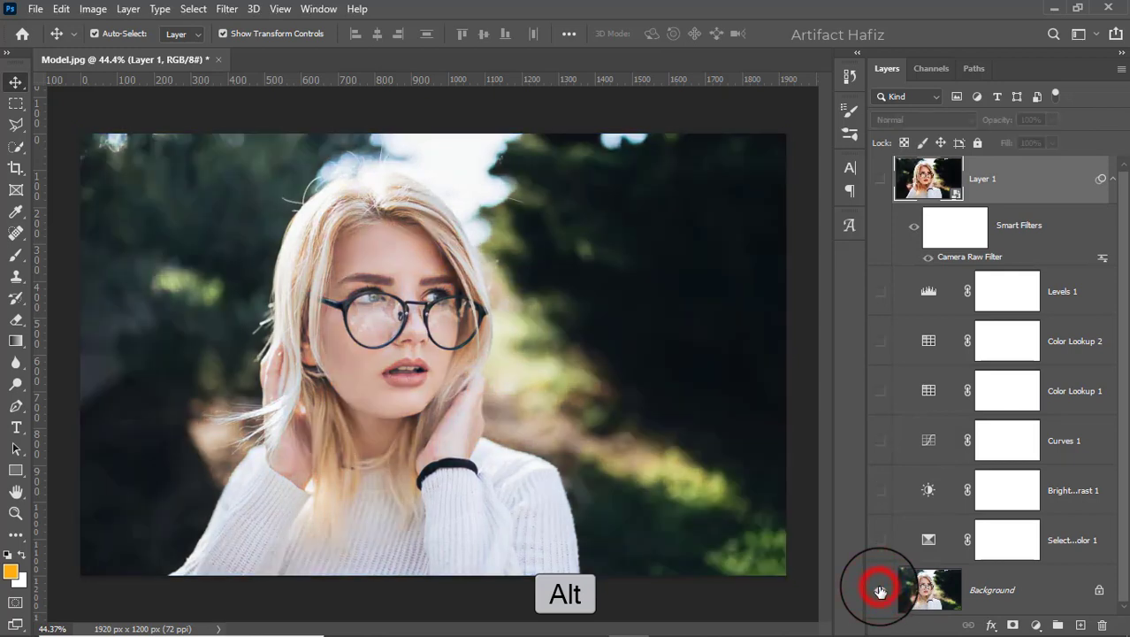